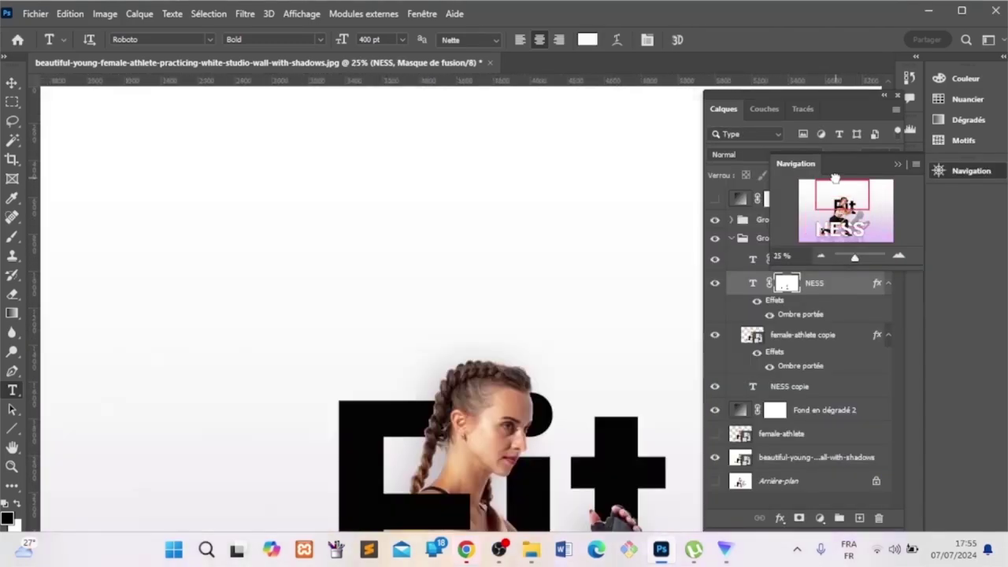
# - Preview the finished Fit/NESS design, then switch to the blank transparent document at 8.33%
pyautogui.moveTo(835, 177); pyautogui.dragTo(864, 248)
pyautogui.click(883, 95)
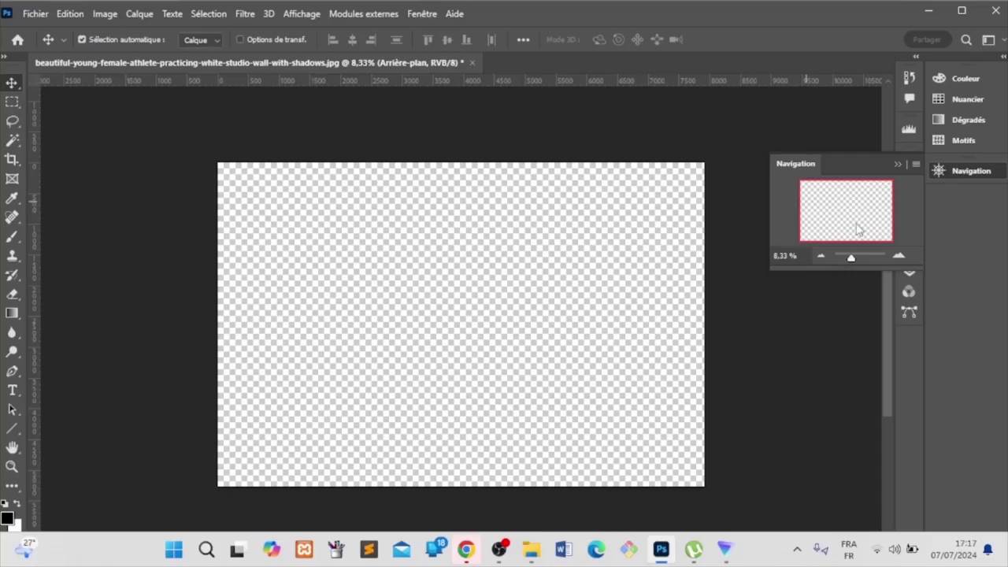
# - Import and embed the athlete photo from Téléchargements onto the canvas via Importer et incorporer
pyautogui.click(36, 14)
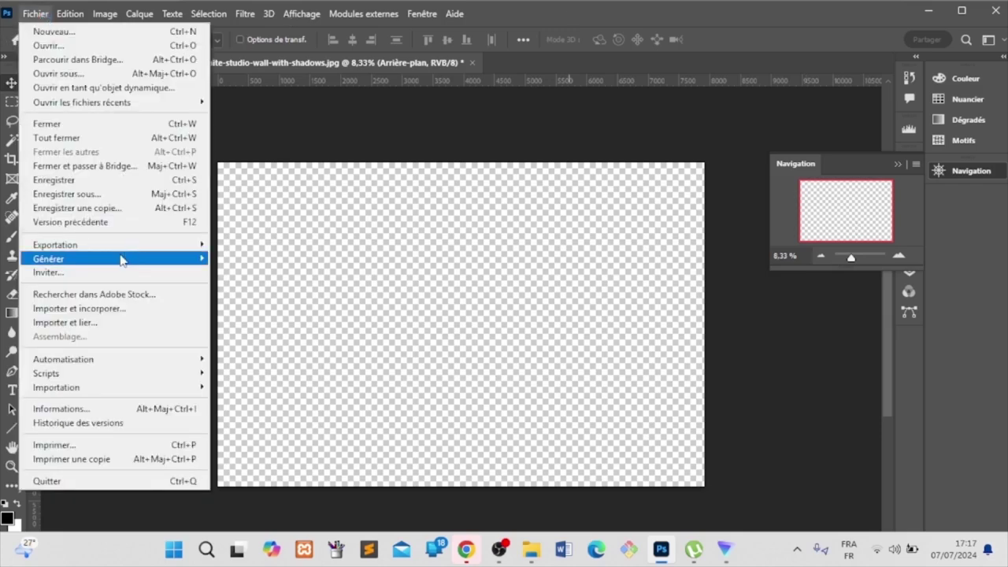
pyautogui.click(79, 309)
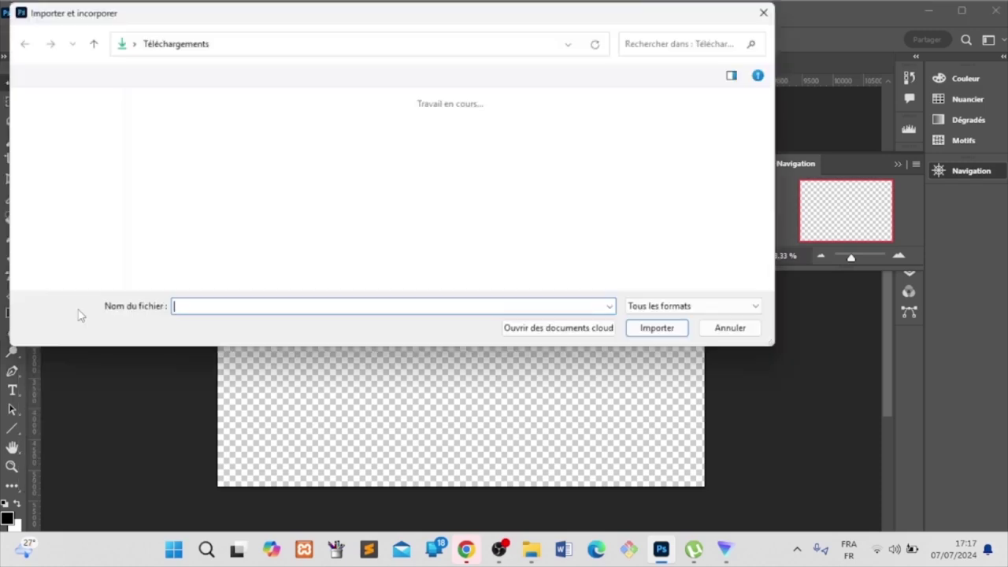
pyautogui.click(221, 271)
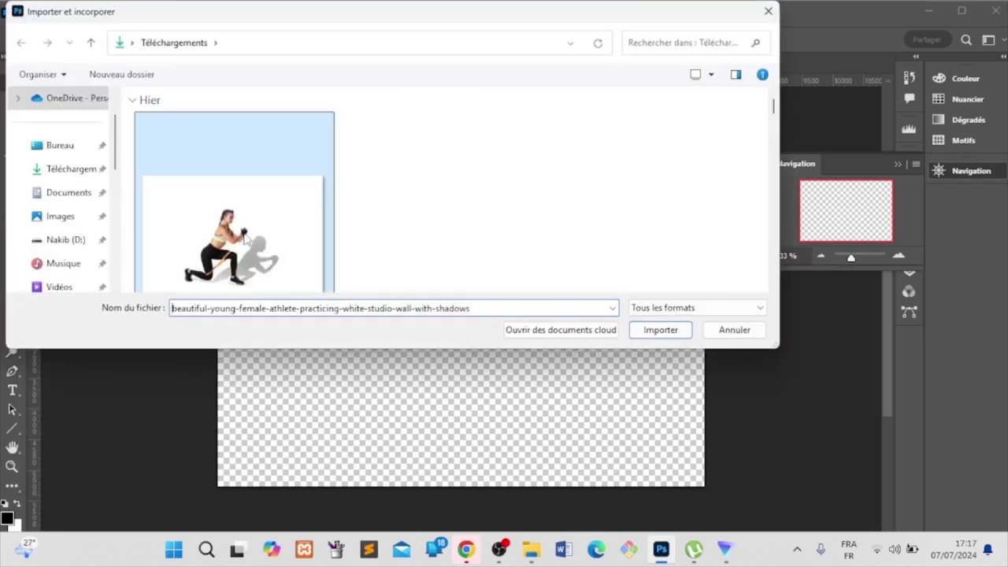
pyautogui.click(670, 336)
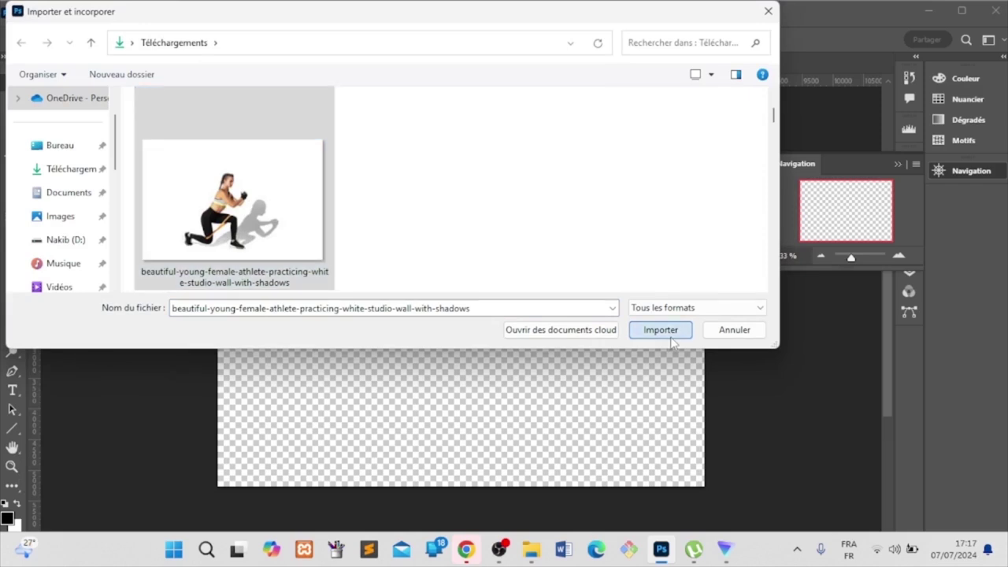
pyautogui.click(670, 334)
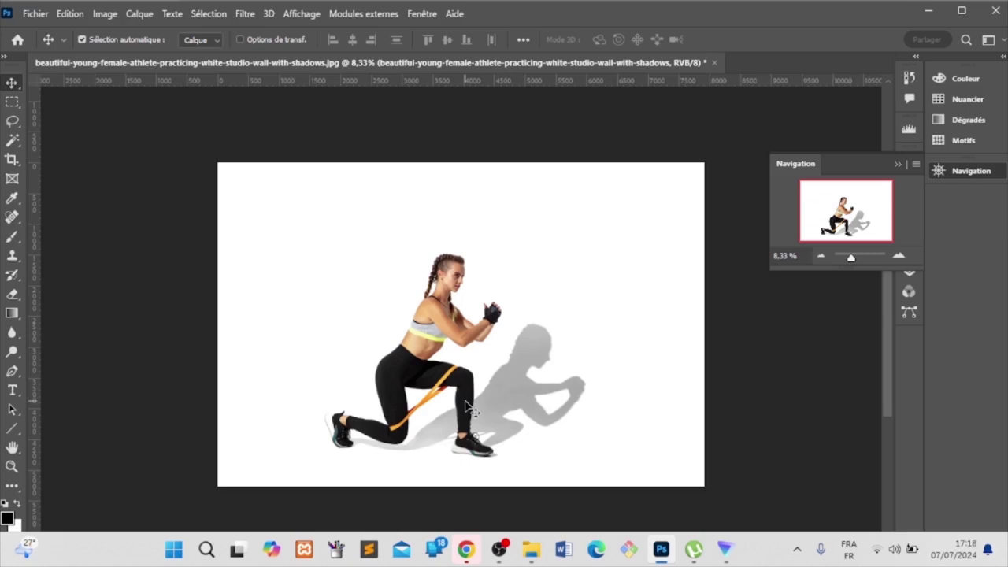
# - Close Navigation, show the Calques panel, and turn on the female-athlete layer's visibility
pyautogui.click(898, 165)
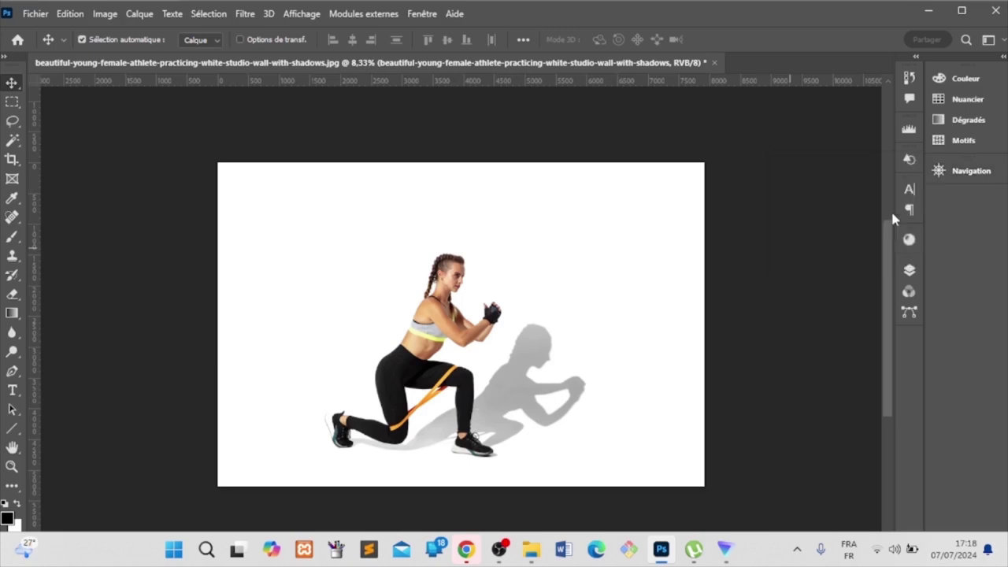
pyautogui.click(909, 270)
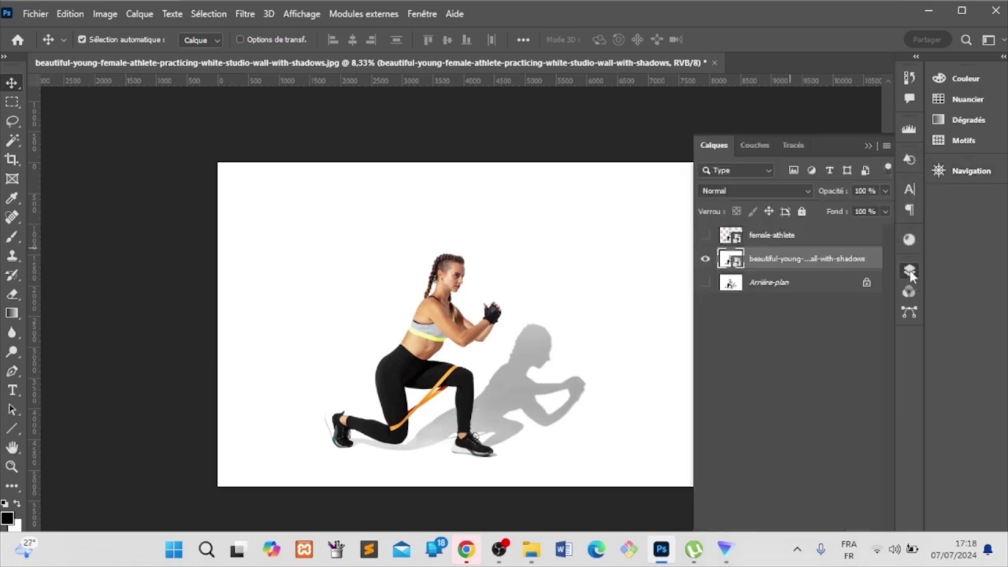
pyautogui.click(706, 235)
pyautogui.click(706, 259)
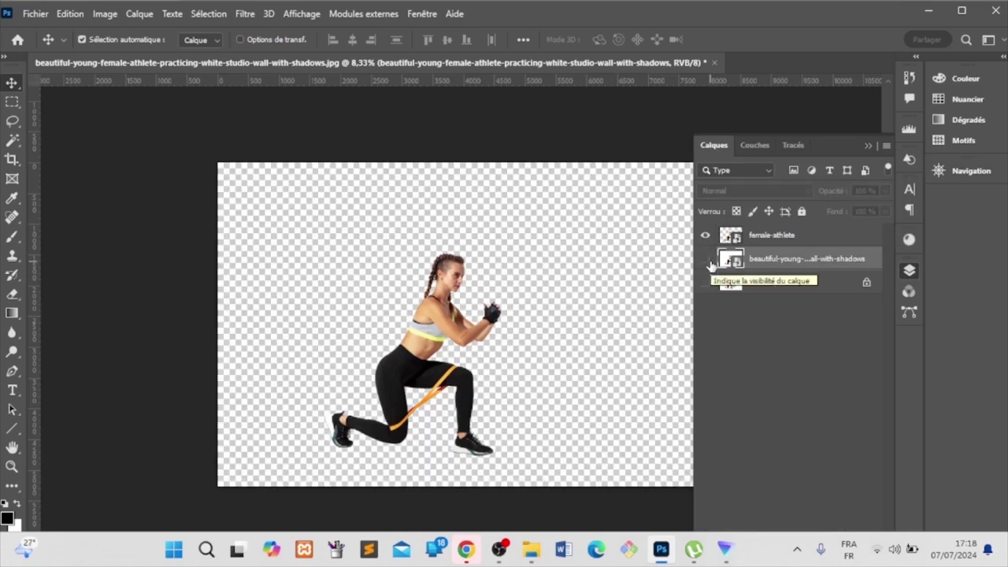
pyautogui.click(706, 260)
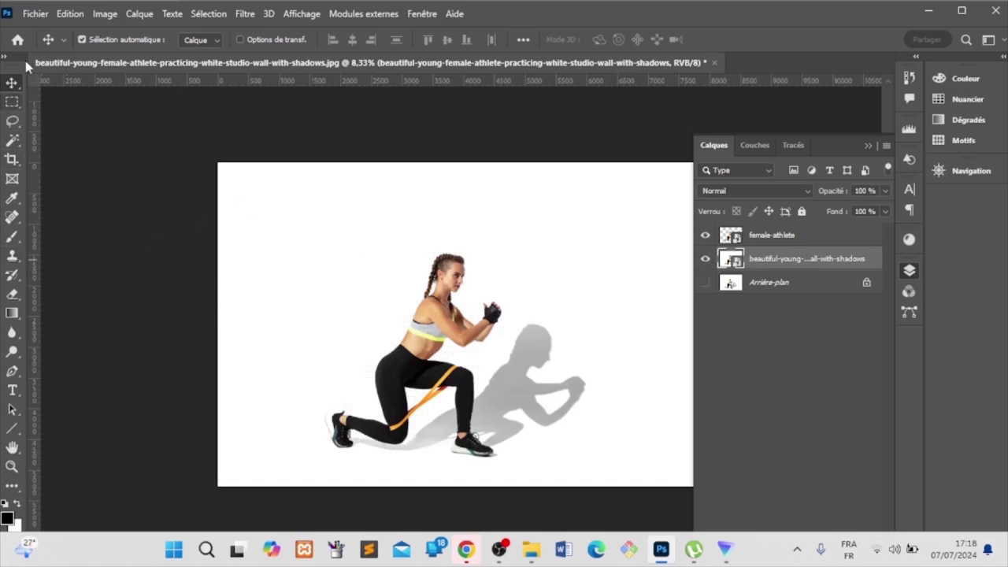
# - Pick the Magic Wand, make female-athlete active, and check the cut-out against the shadowed photo
pyautogui.click(16, 144)
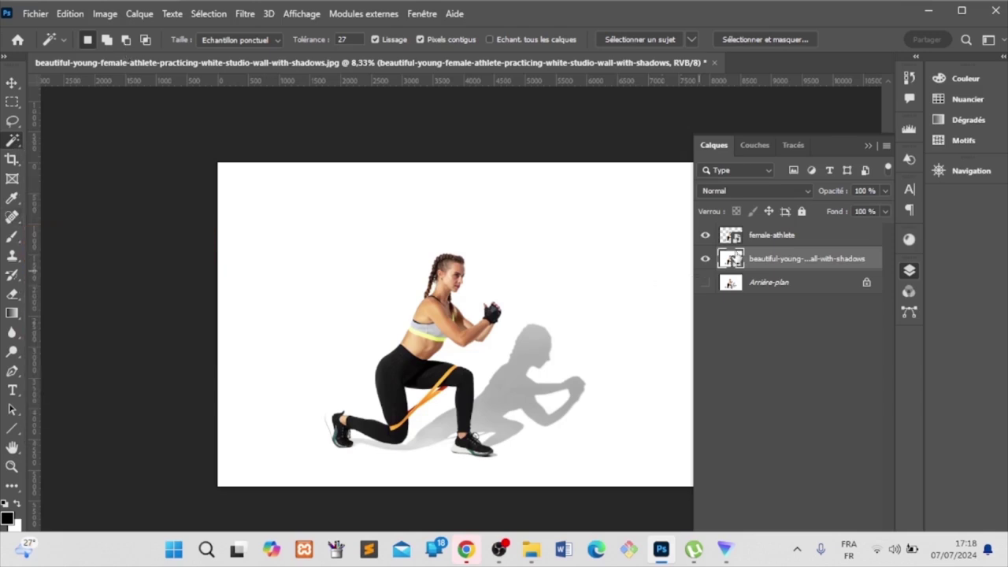
pyautogui.click(769, 235)
pyautogui.click(703, 259)
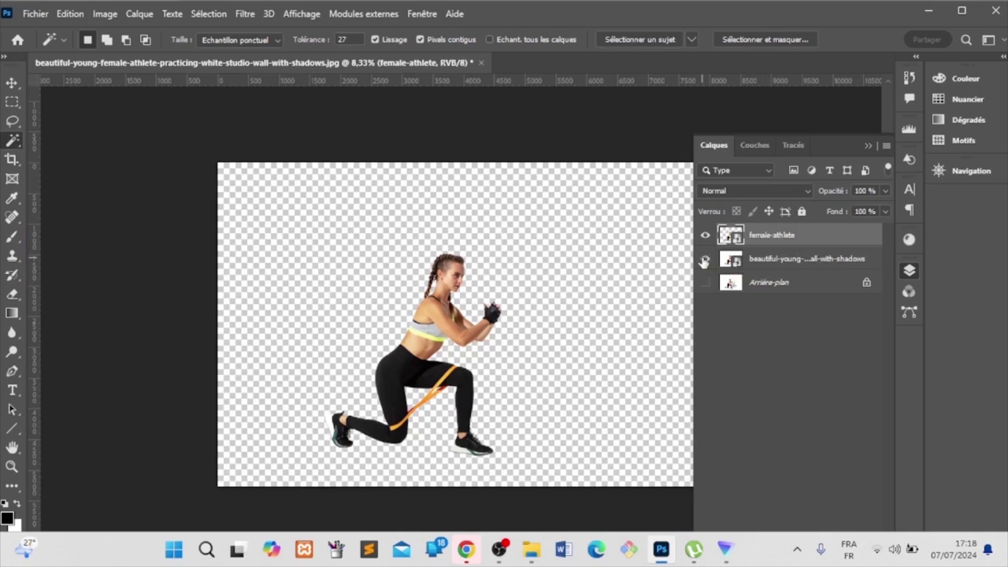
pyautogui.click(704, 259)
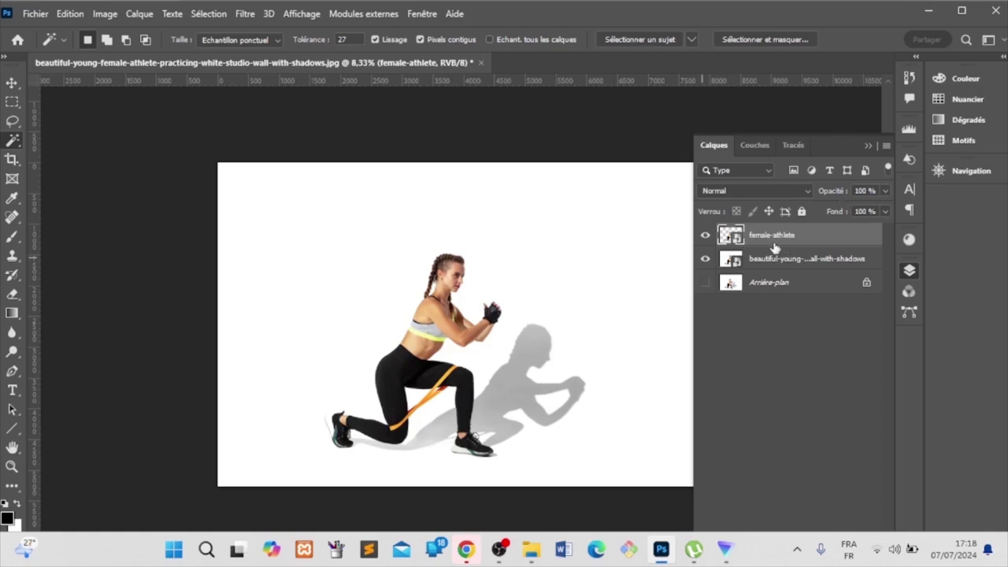
# - Duplicate the female-athlete layer, keeping the default name 'female-athlete copie'
pyautogui.rightClick(775, 247)
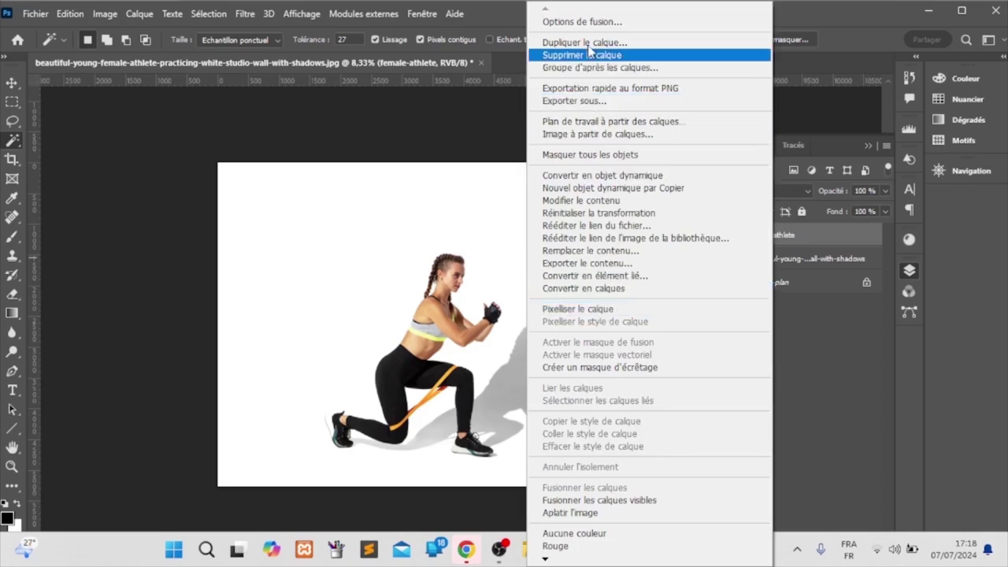
pyautogui.click(822, 382)
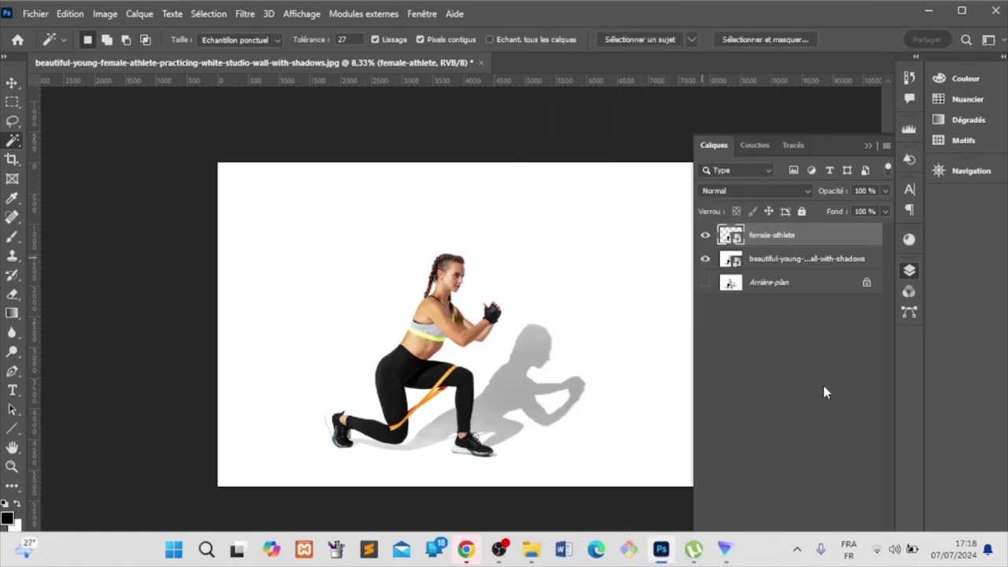
pyautogui.rightClick(777, 236)
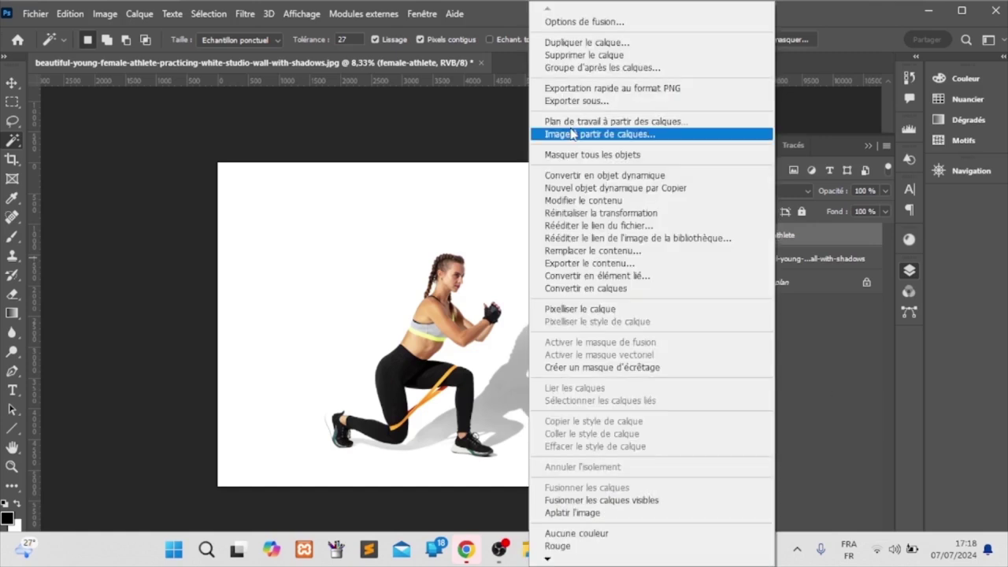
pyautogui.click(583, 45)
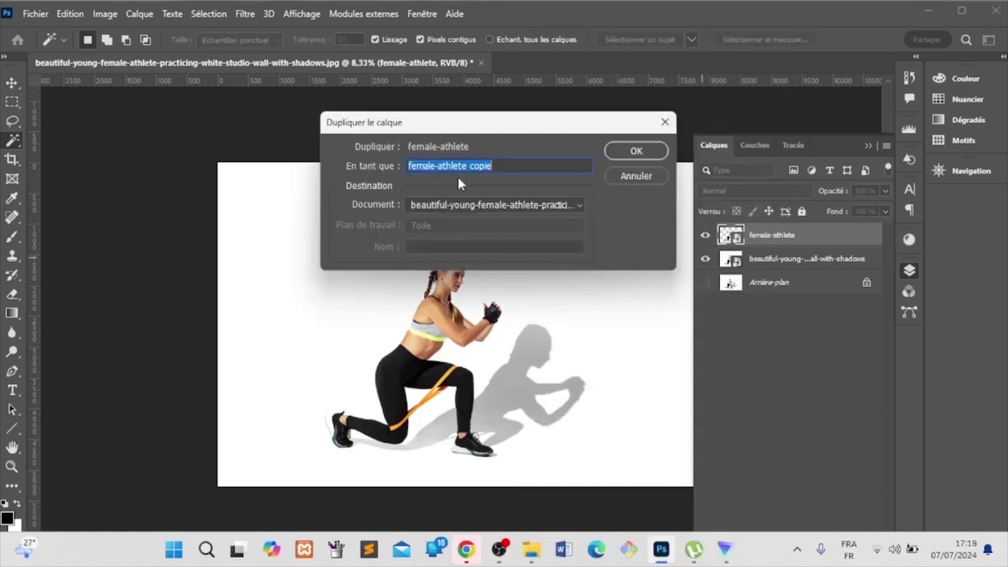
pyautogui.click(642, 152)
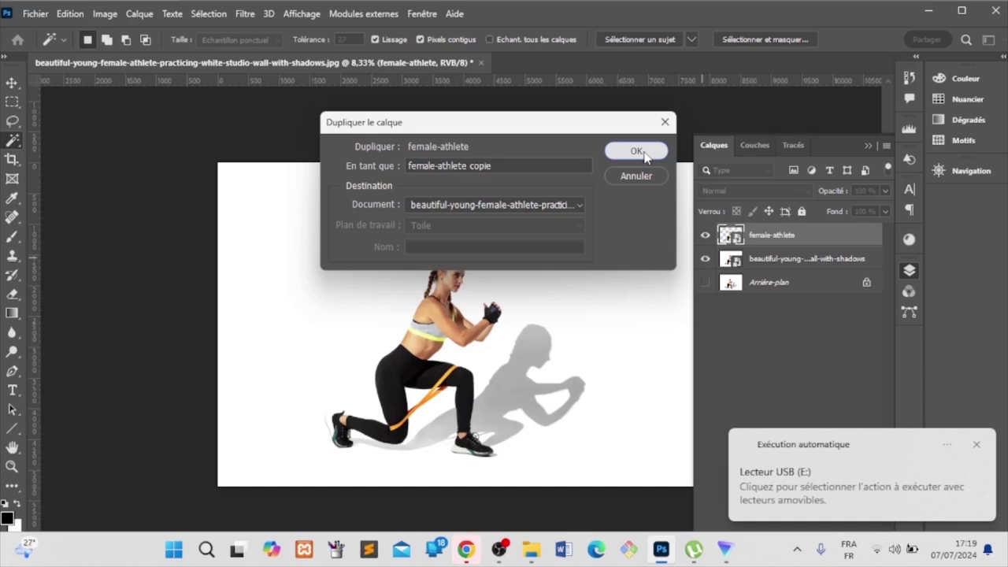
pyautogui.click(643, 153)
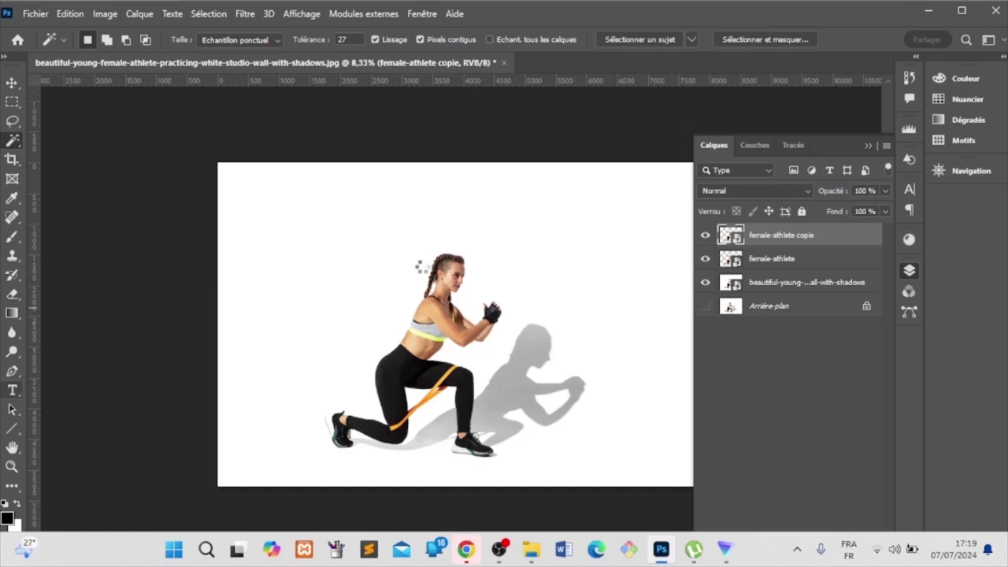
# - Type 'Fit' above the athlete's head in black Roboto Bold at 400 pt
pyautogui.press('t')
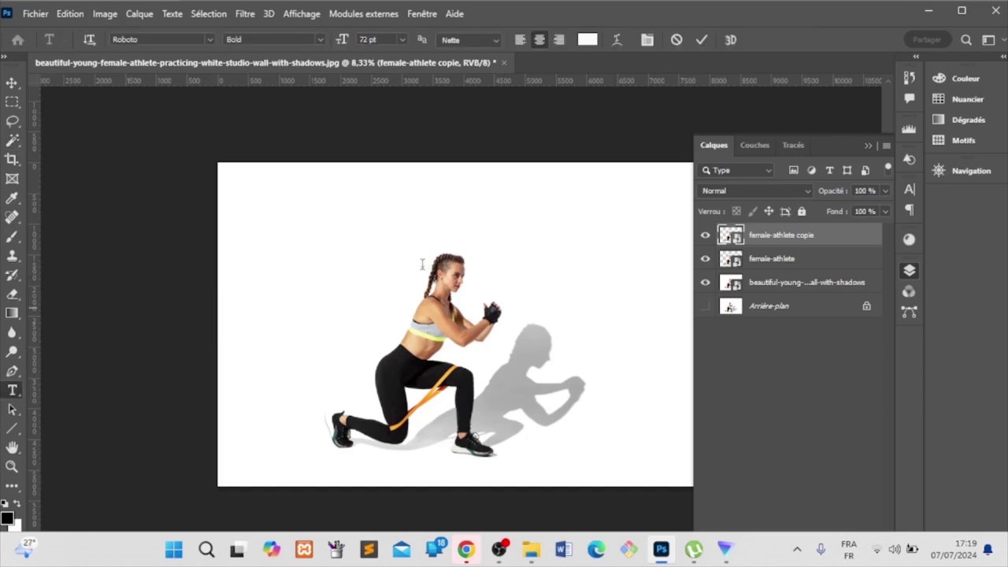
pyautogui.click(376, 245)
pyautogui.write('Fit')
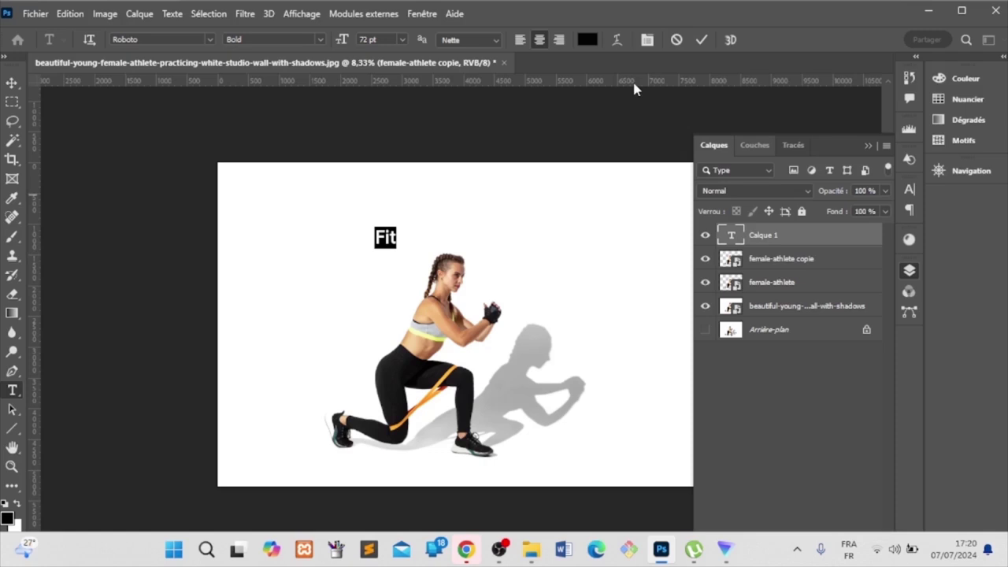
pyautogui.write('400')
pyautogui.press('Return')
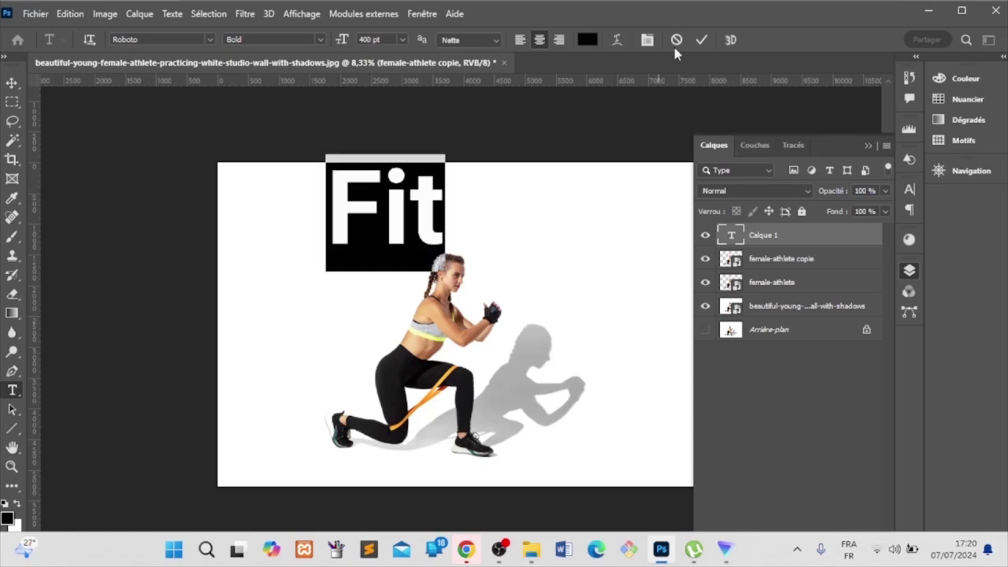
pyautogui.click(85, 267)
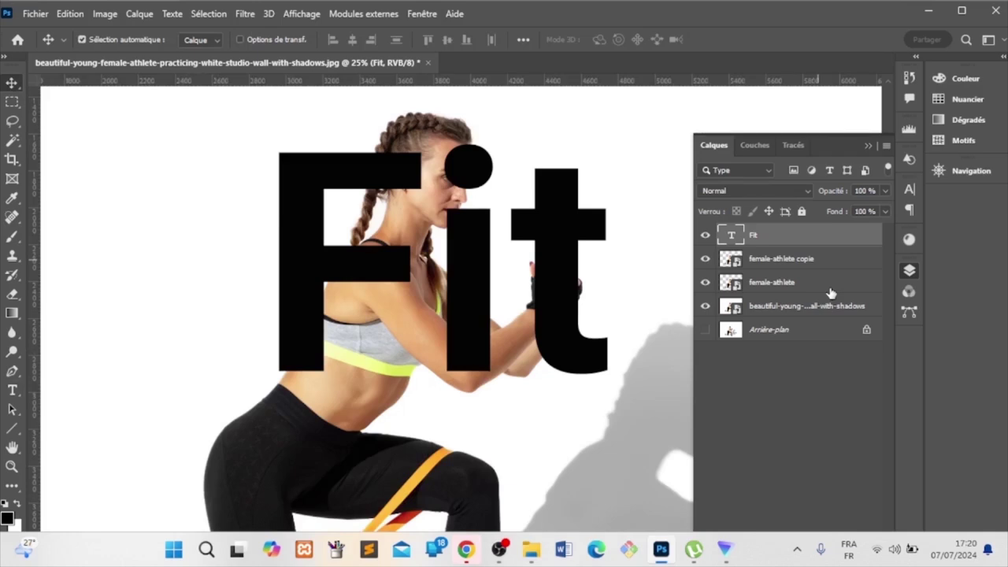
# - Duplicate Fit with Ctrl+J, move 'Fit copie' below 'female-athlete copie', and reselect Fit
pyautogui.keyDown('ctrl'); pyautogui.click(758, 237); pyautogui.keyUp('ctrl')
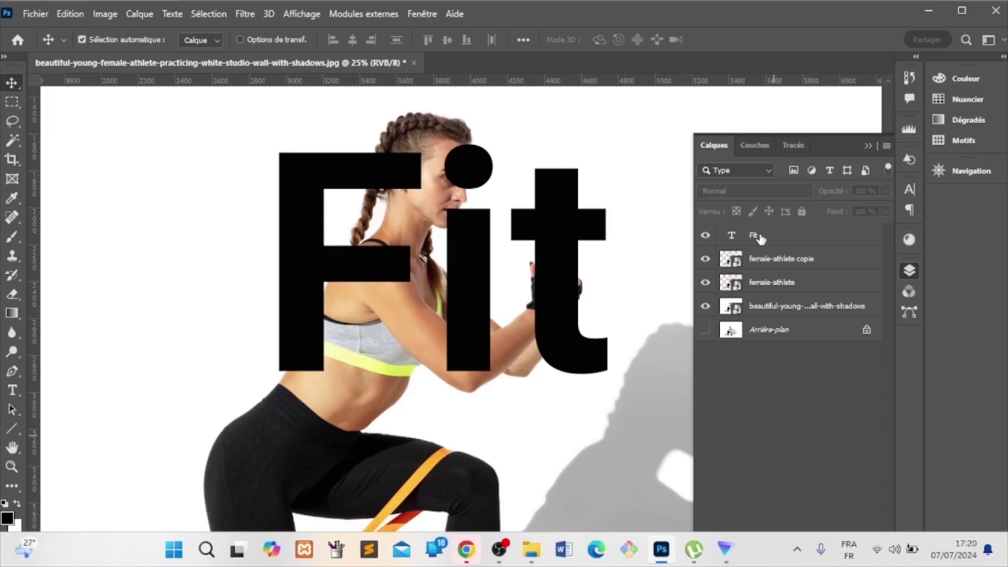
pyautogui.click(758, 236)
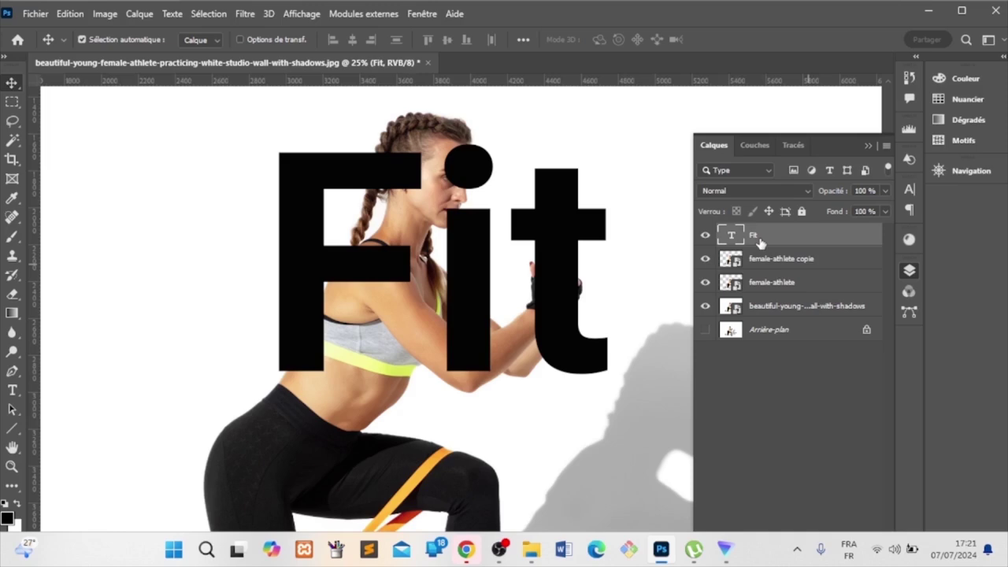
pyautogui.hotkey('ctrl', 'j')
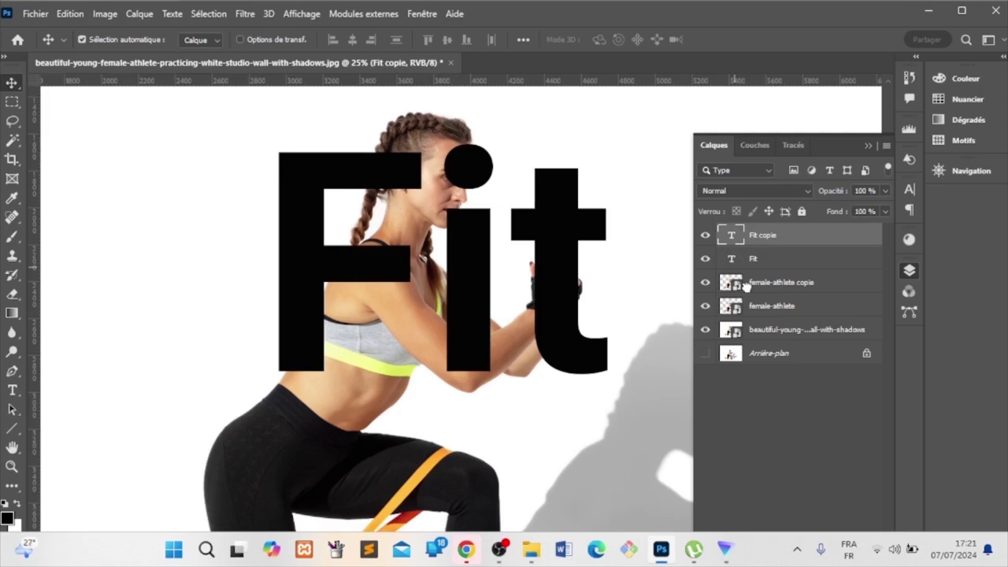
pyautogui.moveTo(745, 287); pyautogui.dragTo(752, 293)
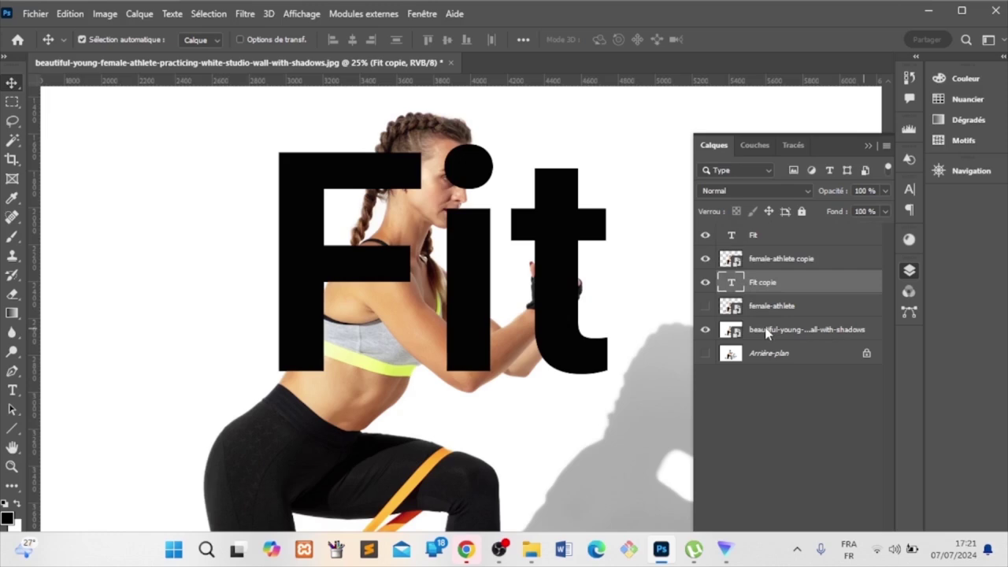
pyautogui.click(756, 234)
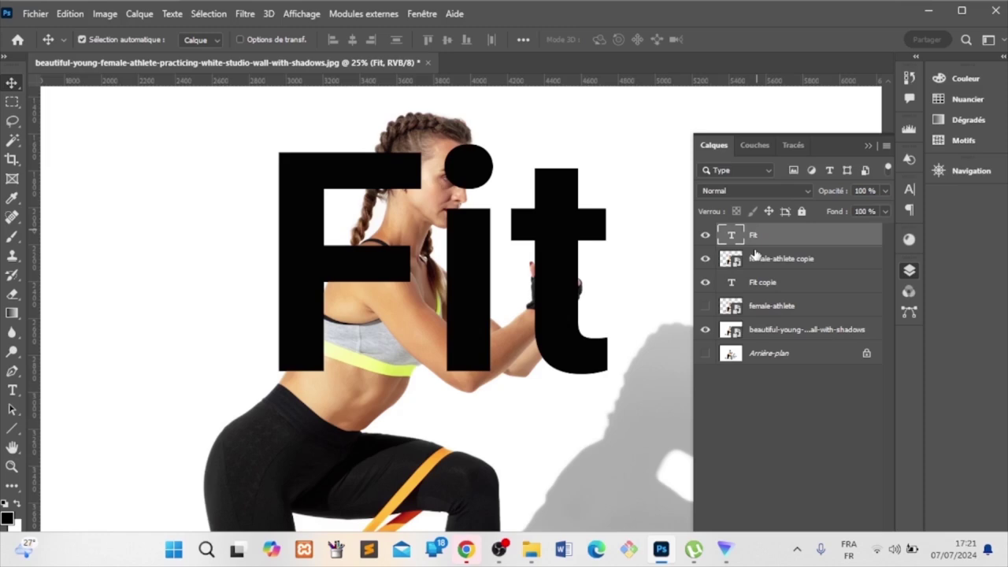
pyautogui.rightClick(756, 236)
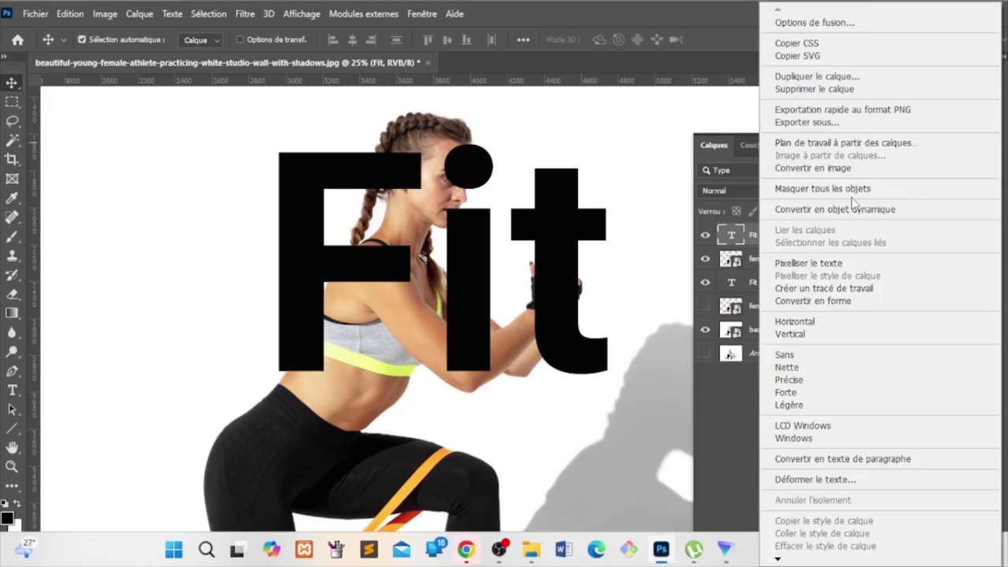
pyautogui.click(764, 238)
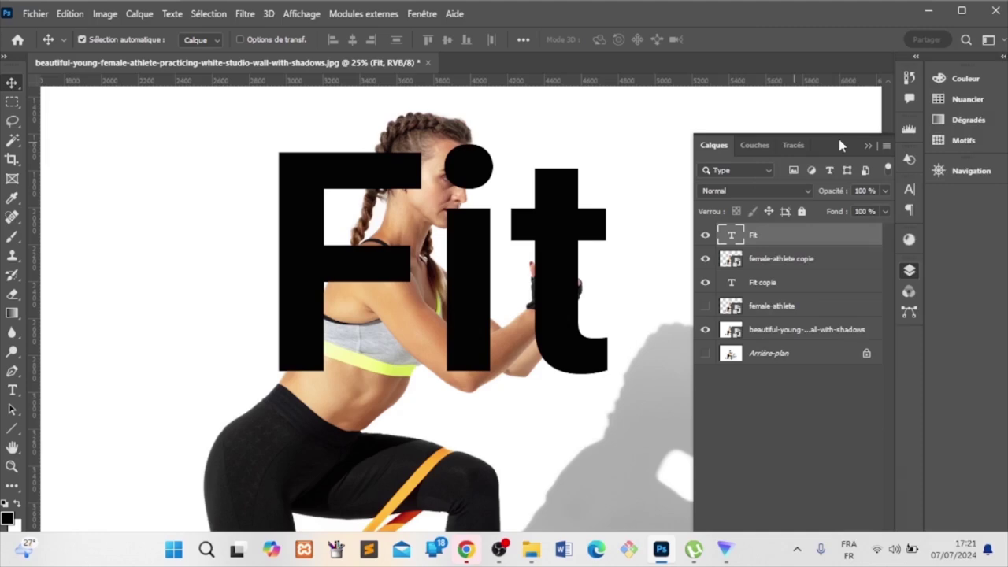
# - Load the athlete selection from the female-athlete copie thumbnail and target Fit's layer mask
pyautogui.moveTo(840, 145); pyautogui.dragTo(806, 87)
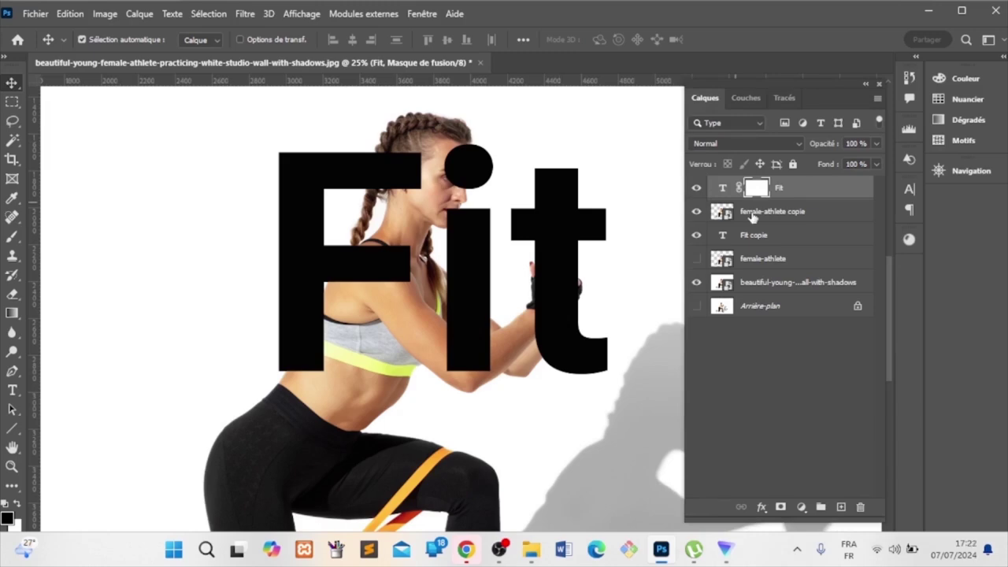
pyautogui.moveTo(750, 216); pyautogui.dragTo(725, 218)
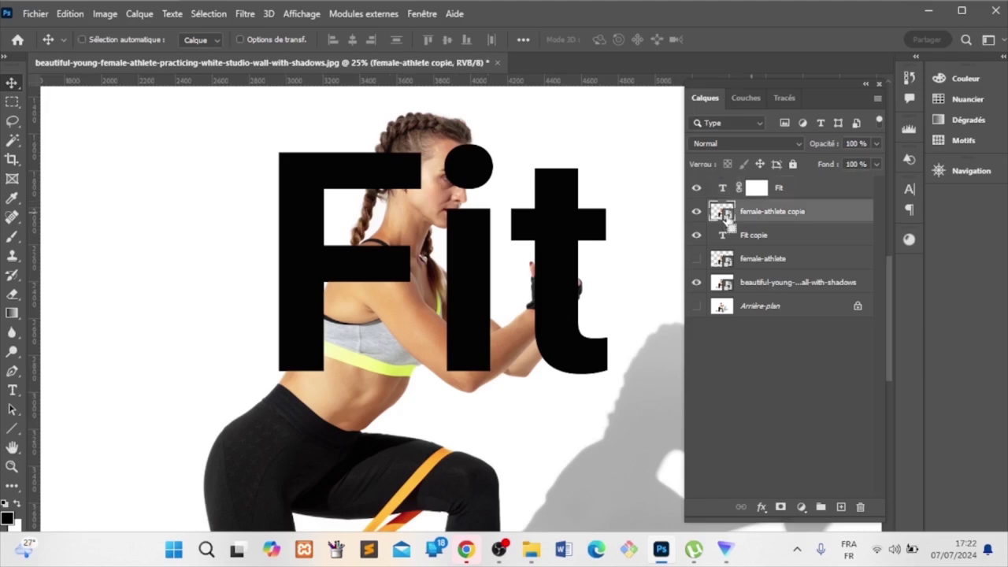
pyautogui.keyDown('ctrl'); pyautogui.click(725, 217); pyautogui.keyUp('ctrl')
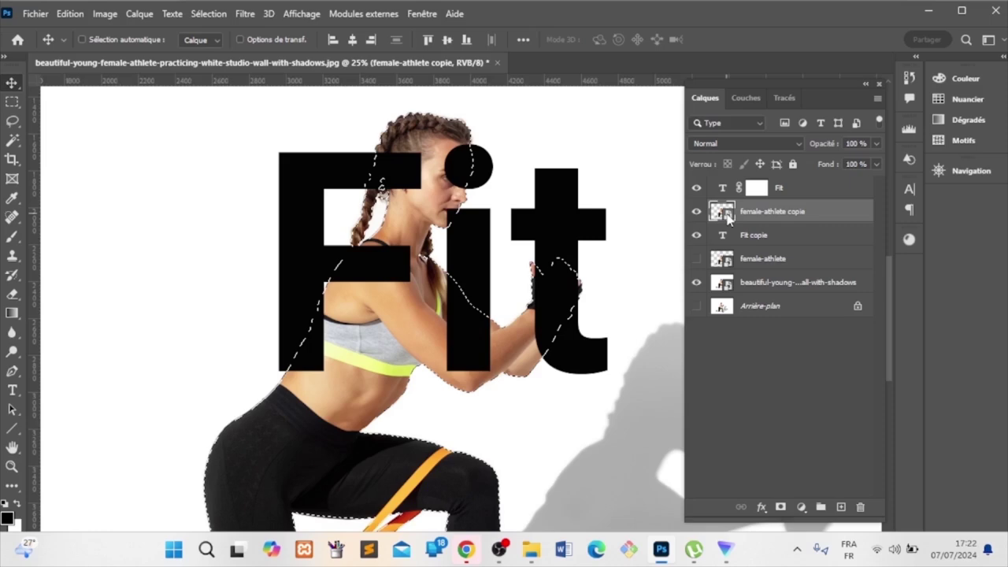
pyautogui.click(755, 187)
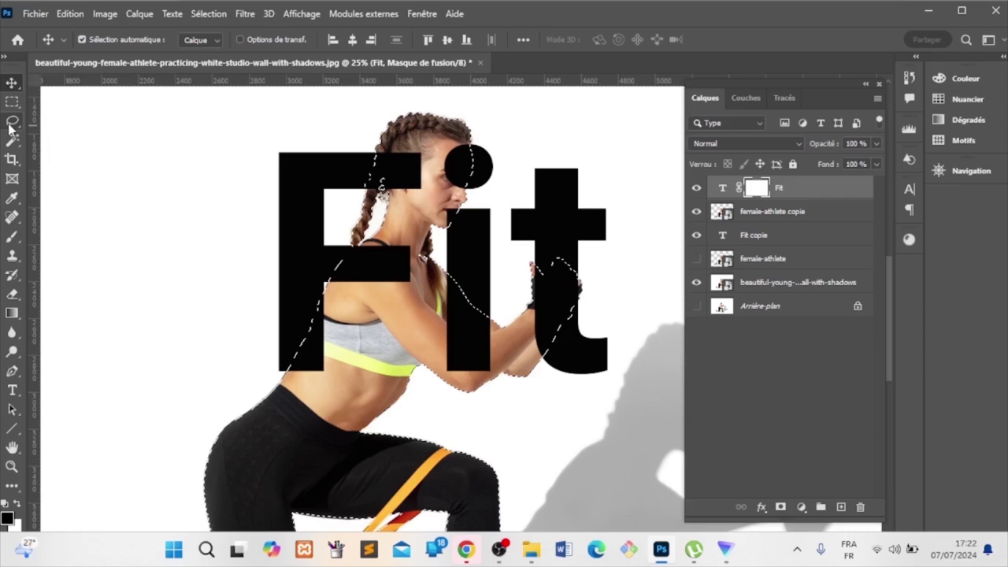
# - Paint black into the Fit mask over her hair, face, forearm and gloved hands
pyautogui.rightClick(12, 236)
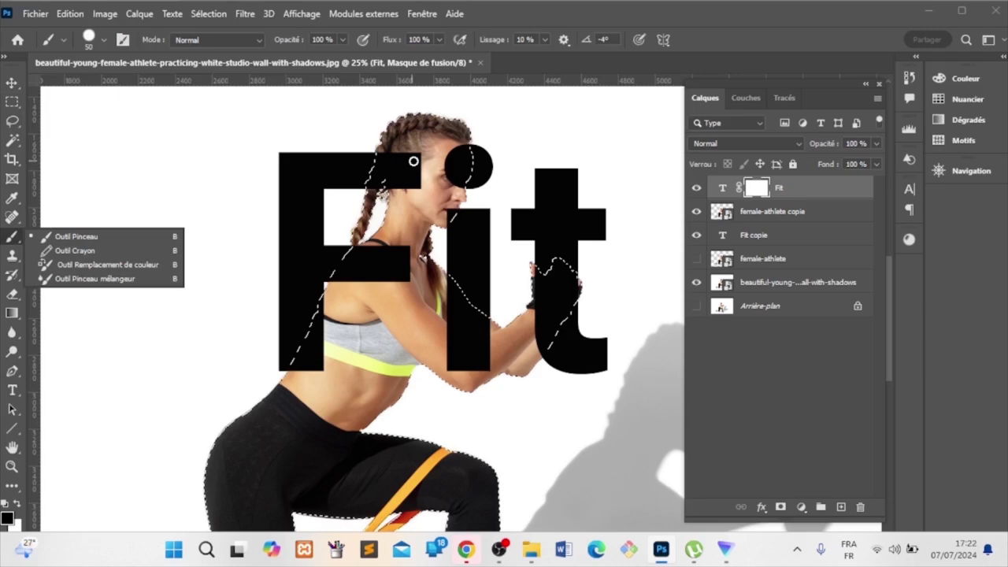
pyautogui.click(401, 174)
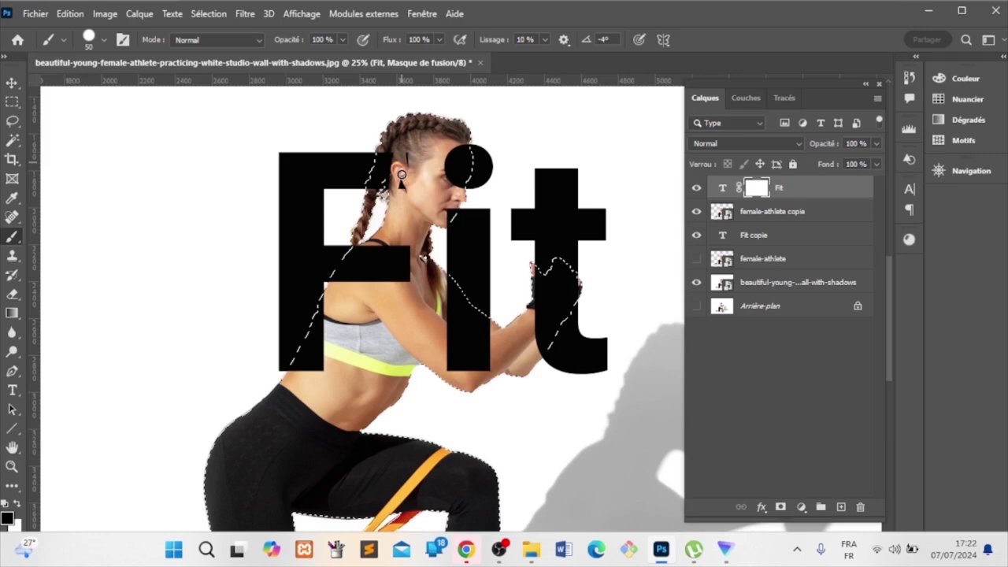
pyautogui.moveTo(401, 174); pyautogui.dragTo(370, 189)
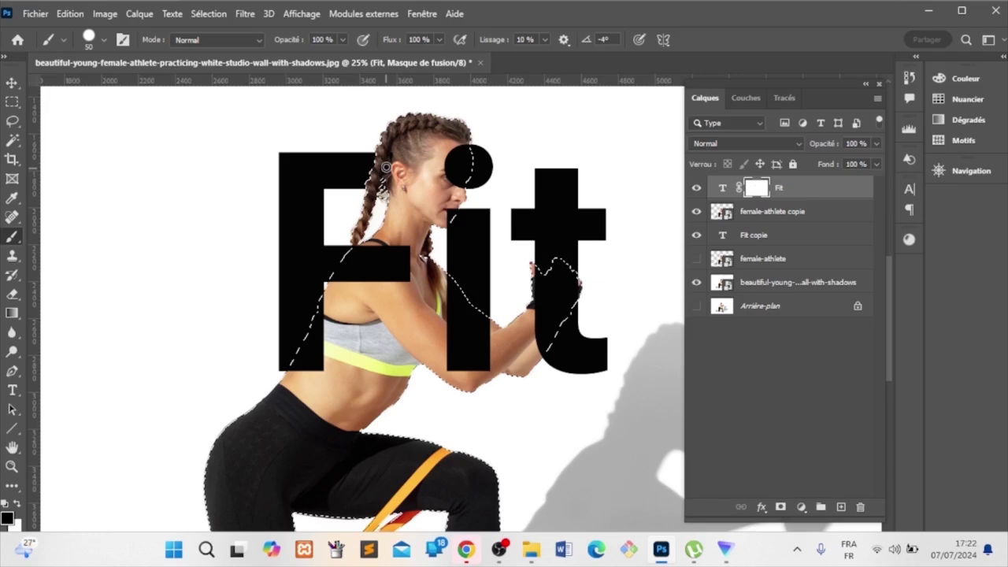
pyautogui.moveTo(387, 167); pyautogui.dragTo(444, 275)
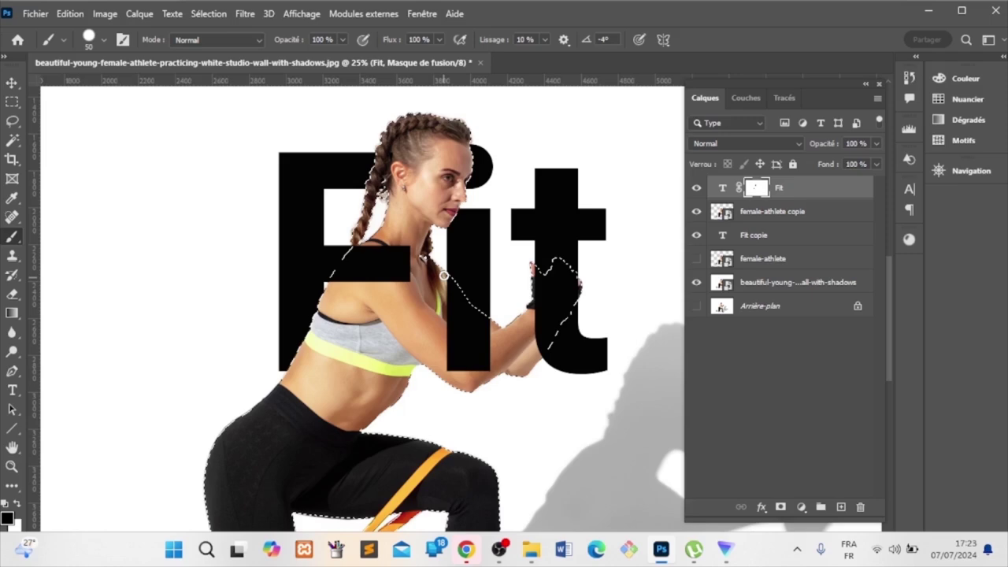
pyautogui.moveTo(444, 274); pyautogui.dragTo(557, 330)
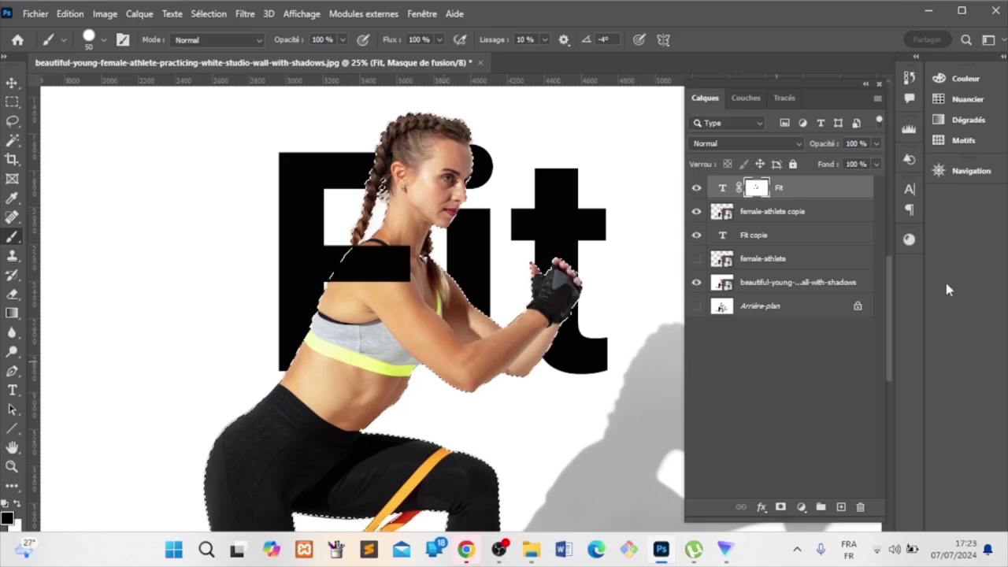
# - Deselect the athlete selection with Ctrl+D
pyautogui.hotkey('ctrl', 'd')
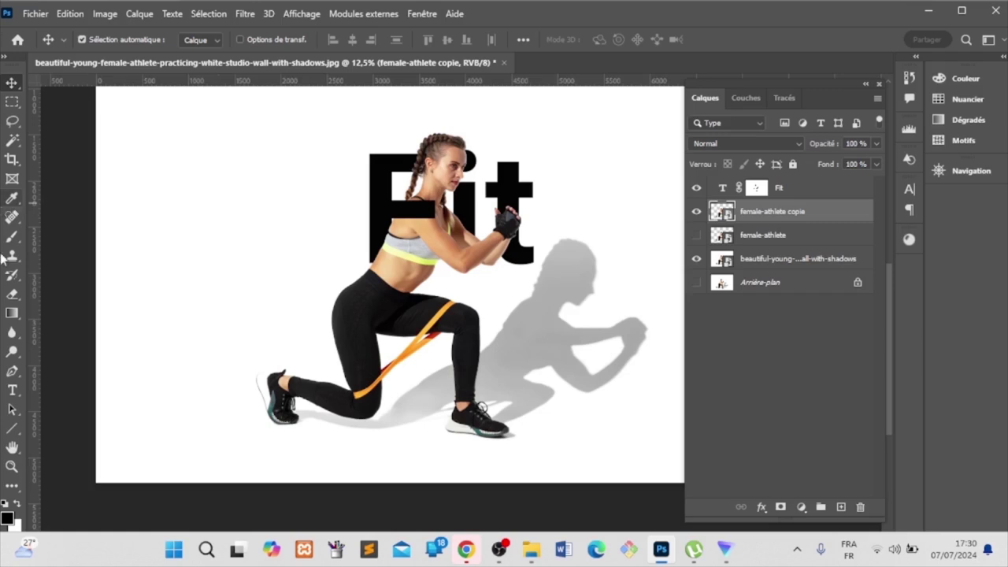
# - Add bold black 'NESS' text and move it below Fit across the athlete's kneeling legs
pyautogui.click(12, 391)
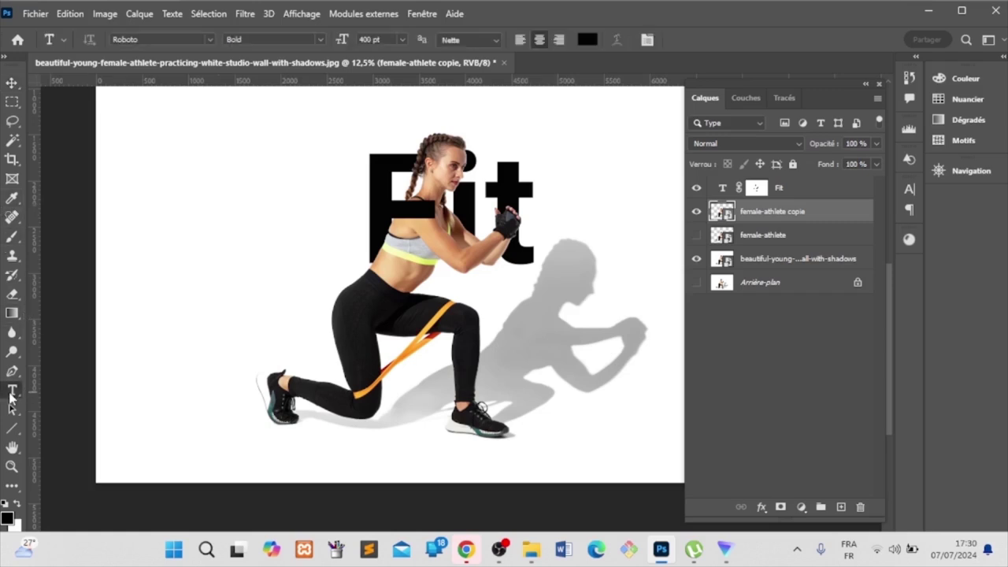
pyautogui.click(273, 294)
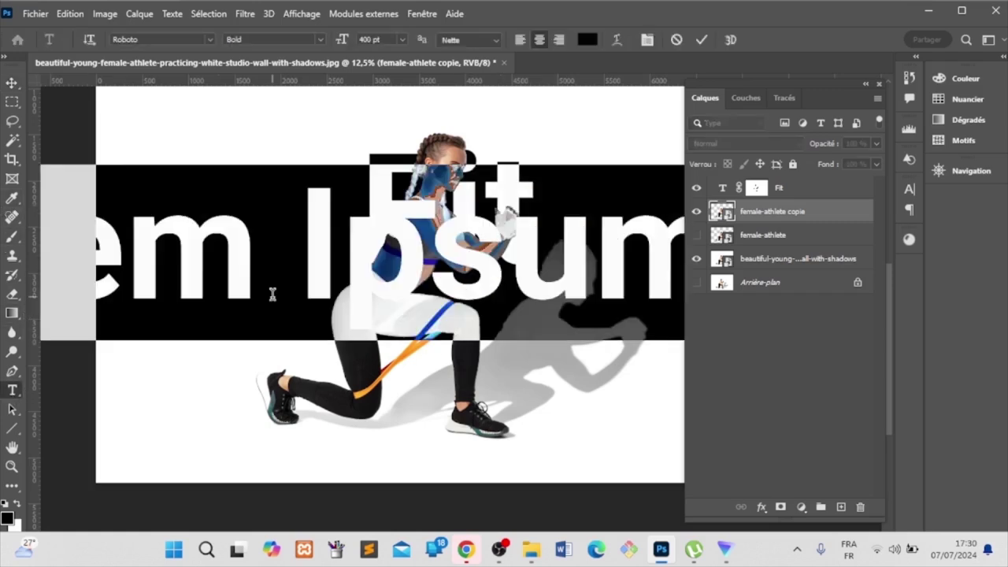
pyautogui.write('NE')
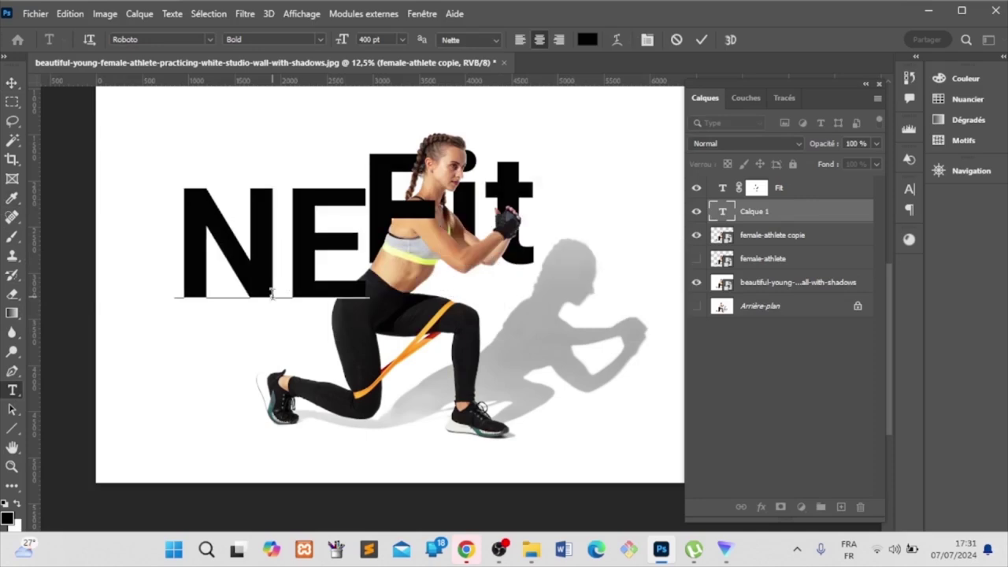
pyautogui.write('S')
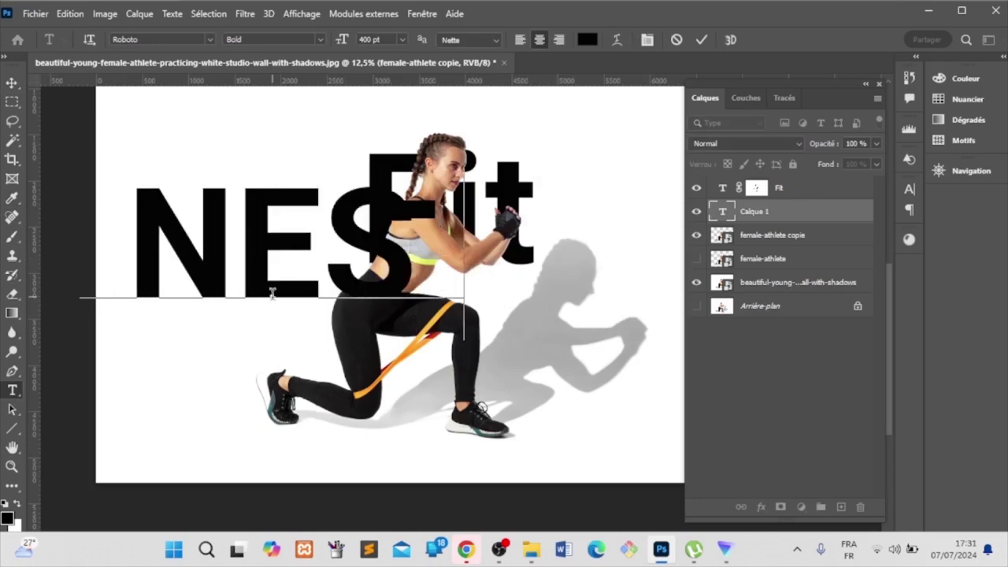
pyautogui.write('S')
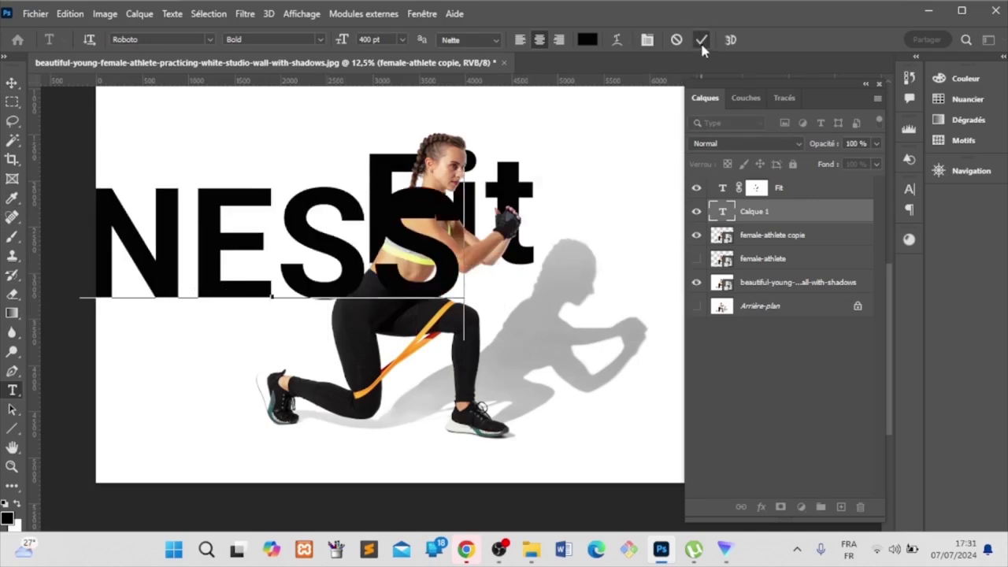
pyautogui.click(700, 40)
pyautogui.hotkey('ctrl', 'Return')
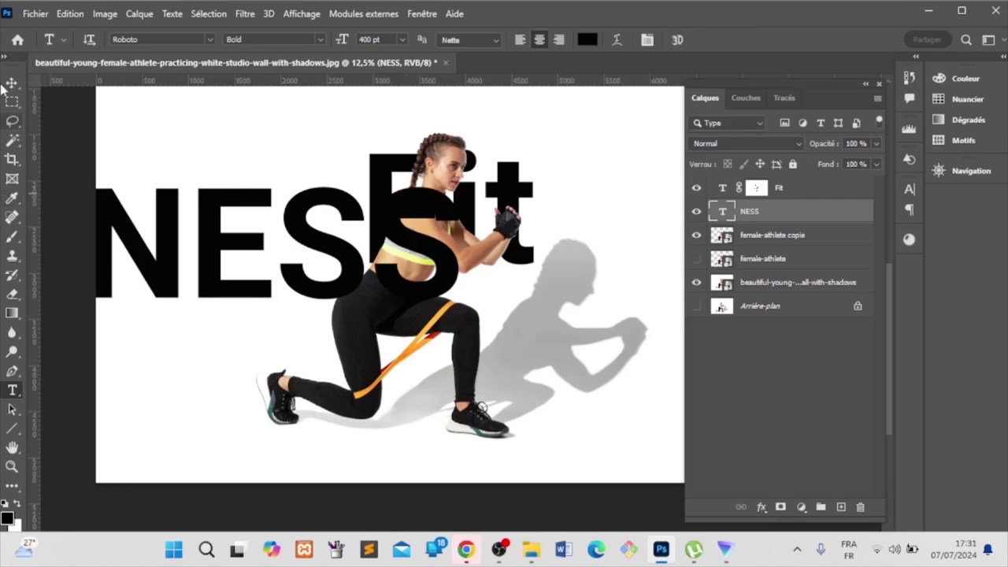
pyautogui.click(10, 83)
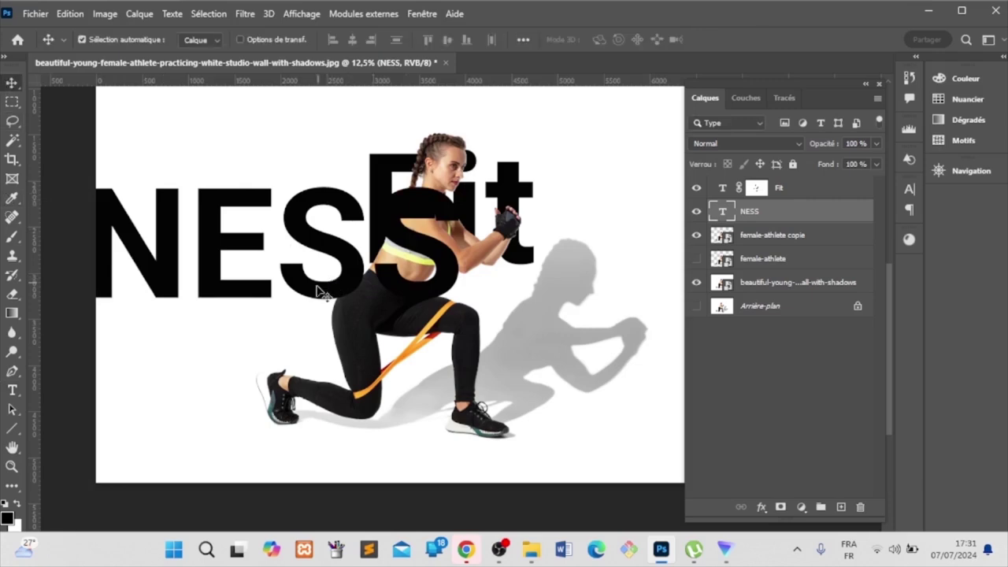
pyautogui.moveTo(326, 293); pyautogui.dragTo(462, 429)
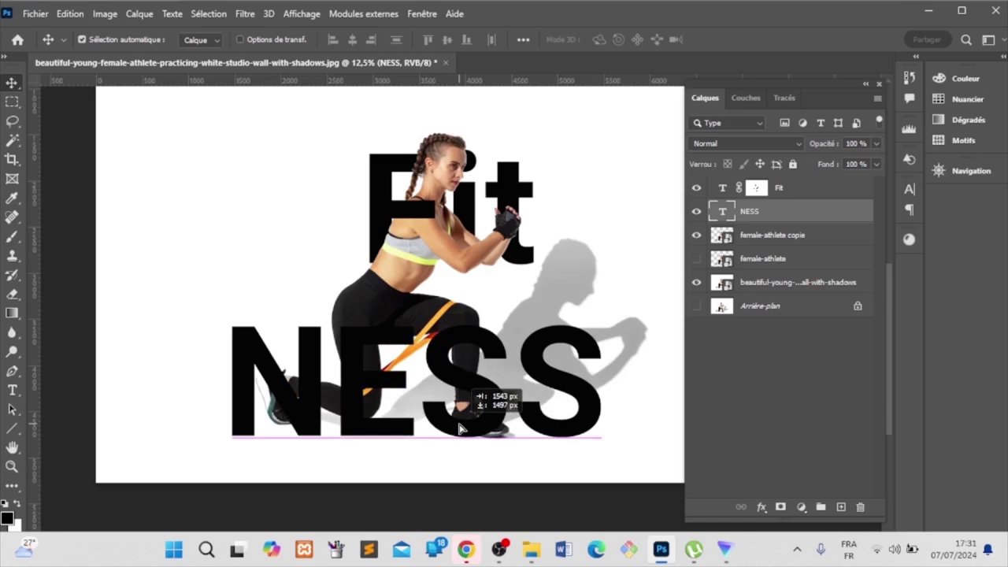
pyautogui.moveTo(461, 429); pyautogui.dragTo(461, 430)
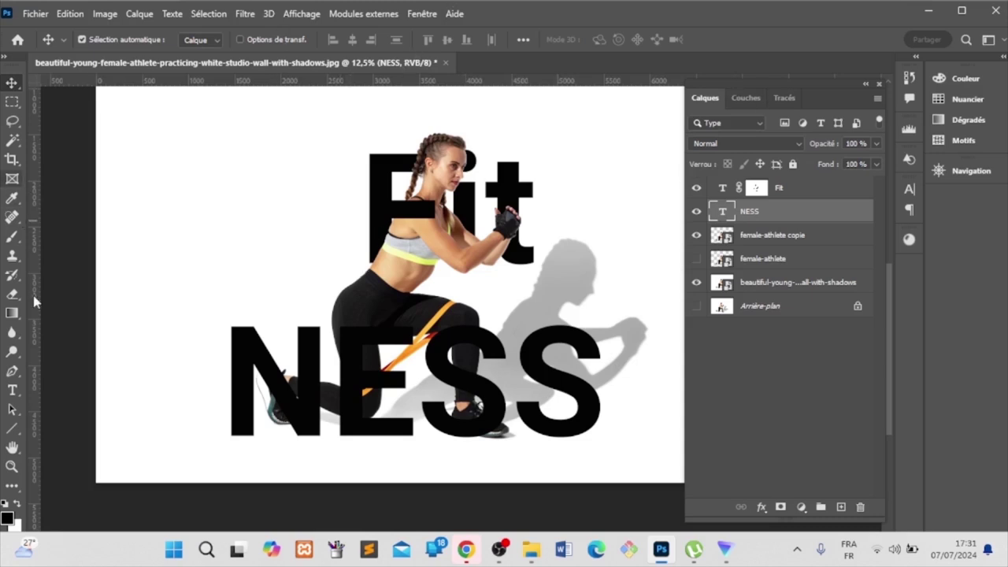
# - Recolour all the NESS letters dark grey (#444446) and commit the text change
pyautogui.click(12, 390)
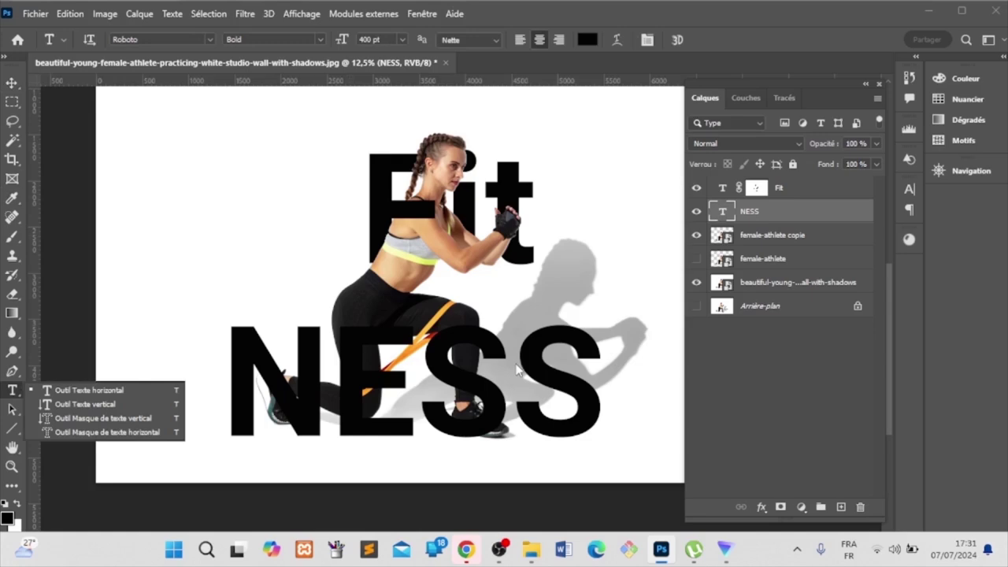
pyautogui.click(390, 381)
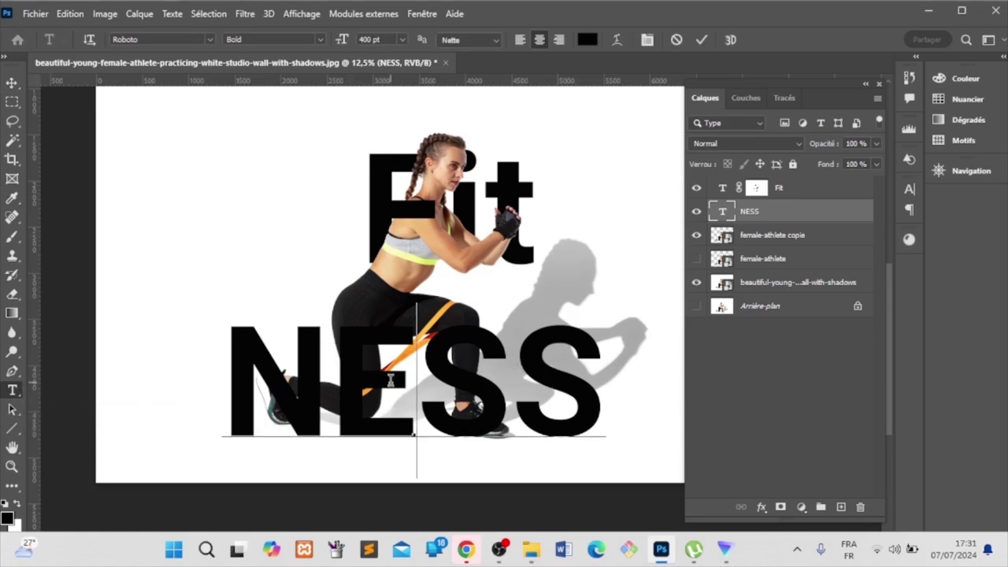
pyautogui.hotkey('ctrl', 'a')
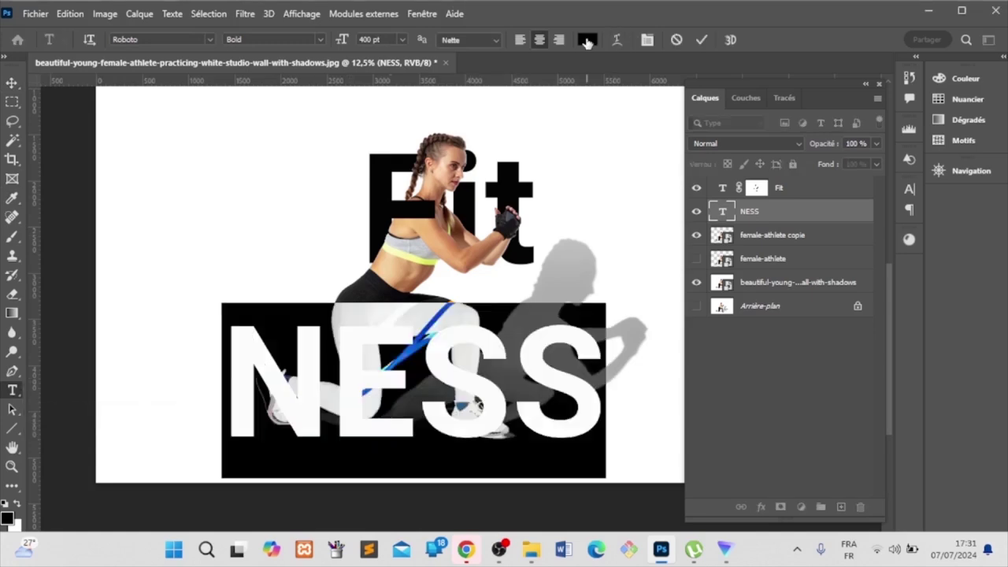
pyautogui.click(587, 39)
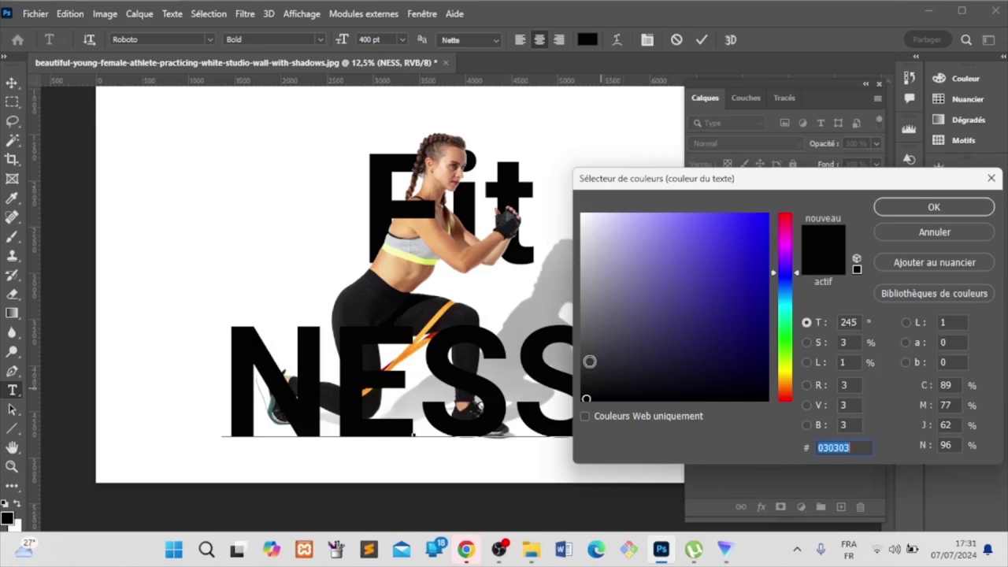
pyautogui.click(583, 343)
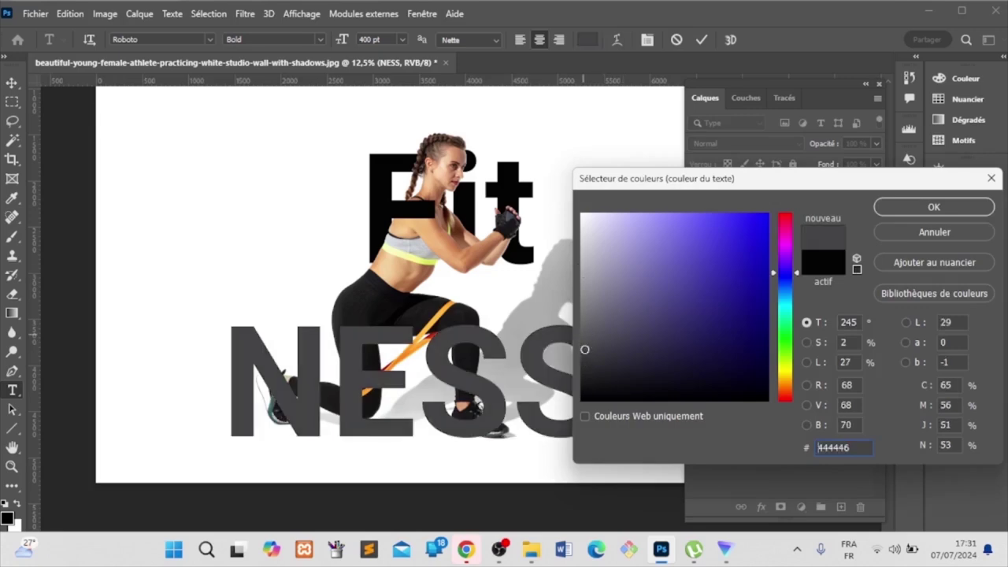
pyautogui.click(929, 209)
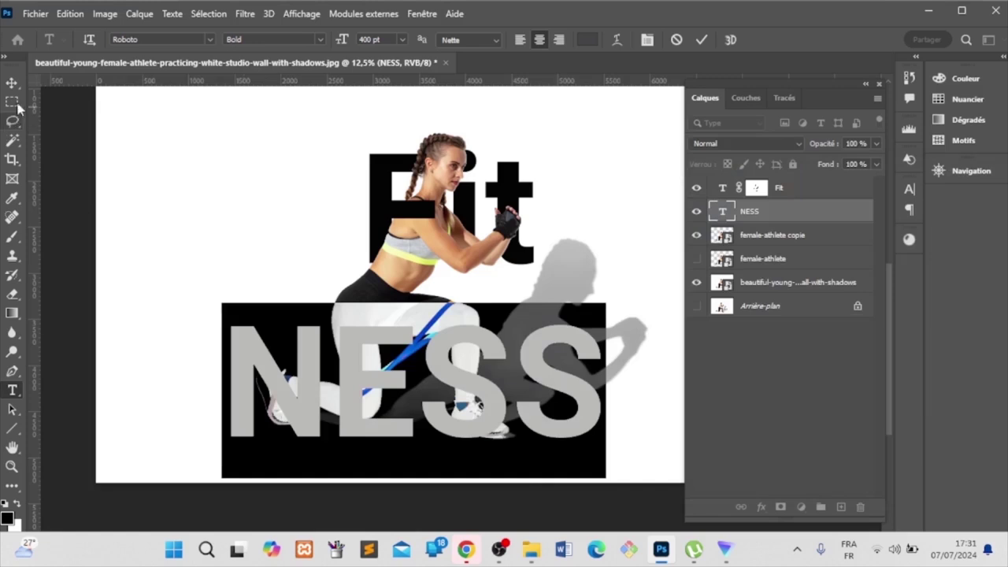
pyautogui.click(12, 82)
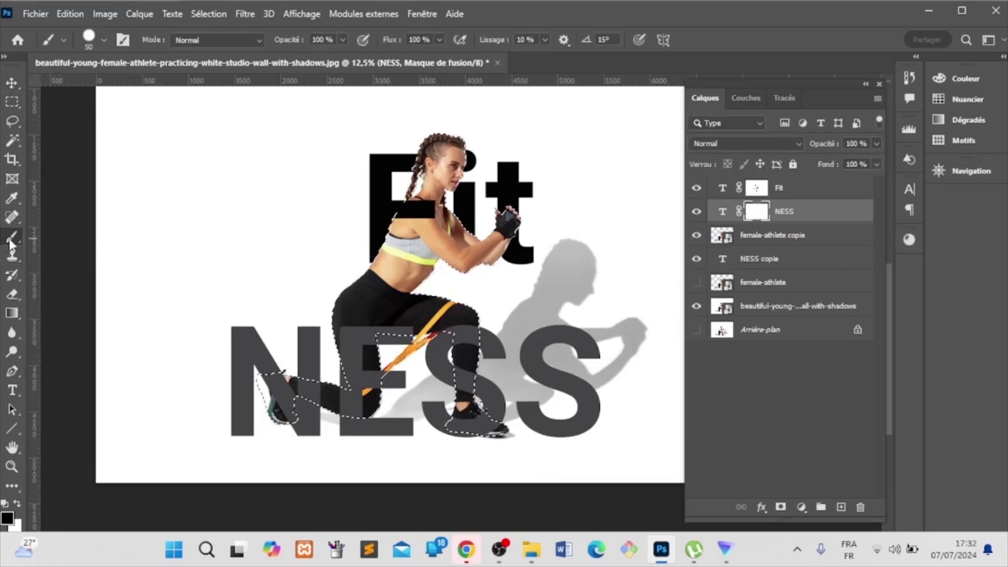
# - Paint the NESS mask with the standard brush so her leg and shoe cover the N
pyautogui.rightClick(12, 237)
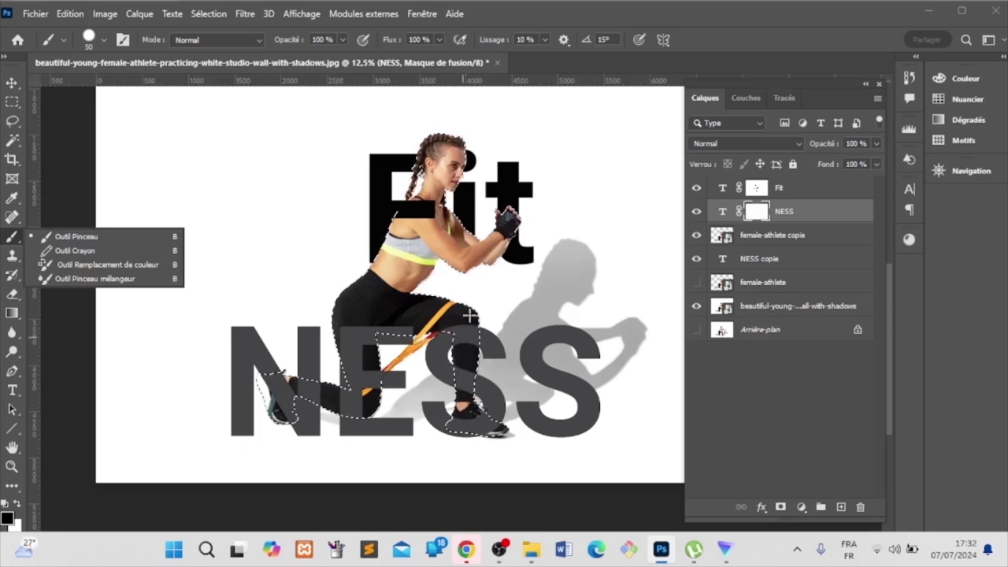
pyautogui.click(469, 316)
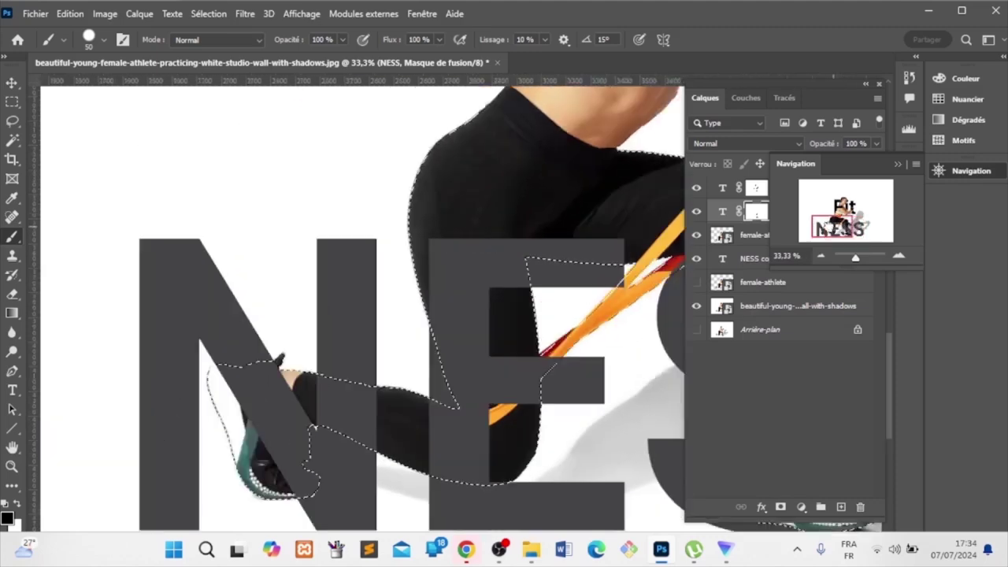
pyautogui.moveTo(848, 226)
pyautogui.mouseDown()
pyautogui.moveTo(820, 229)
pyautogui.moveTo(829, 230)
pyautogui.mouseUp()
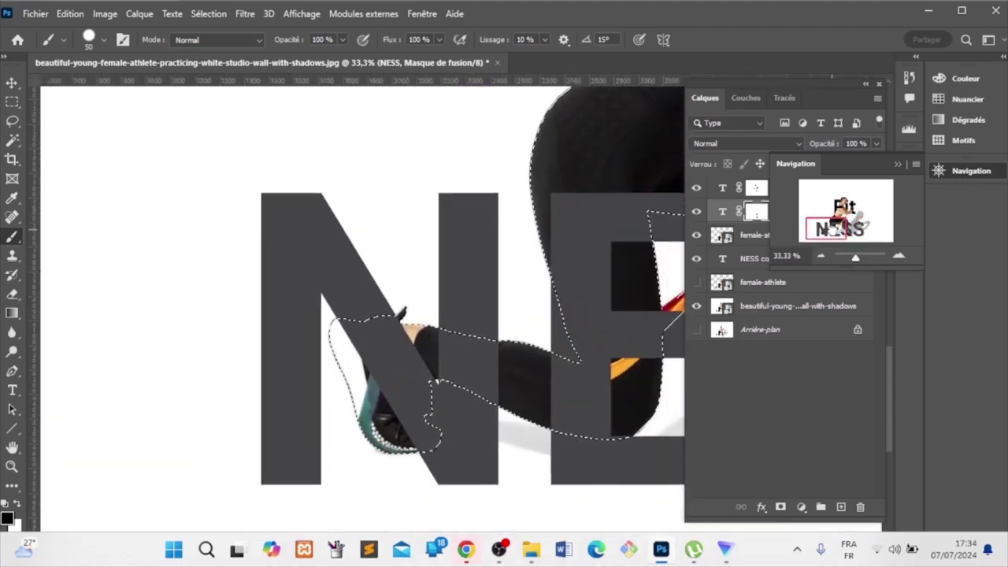
pyautogui.moveTo(446, 303); pyautogui.dragTo(457, 355)
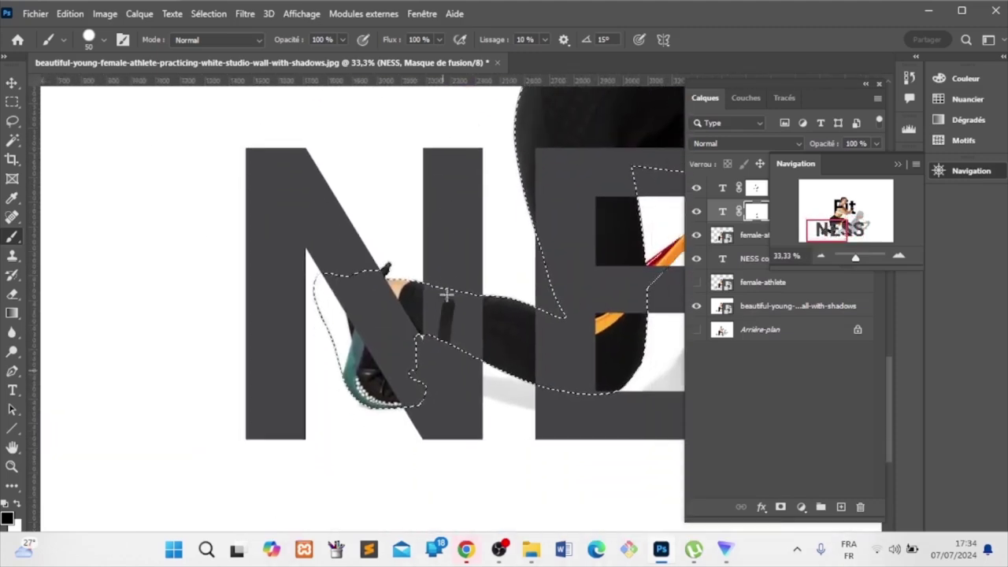
pyautogui.moveTo(448, 274); pyautogui.dragTo(470, 280)
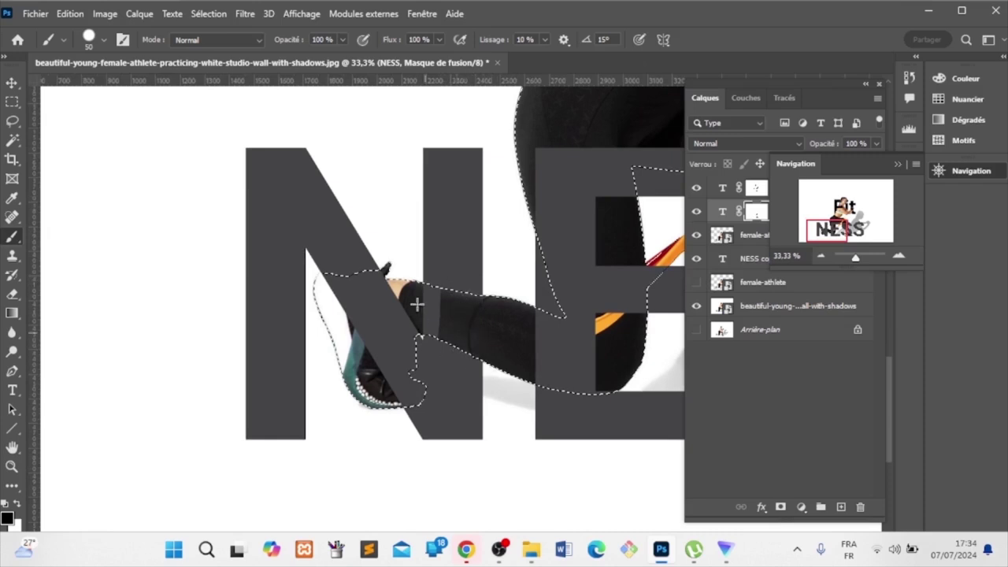
pyautogui.moveTo(417, 299)
pyautogui.mouseDown()
pyautogui.moveTo(434, 313)
pyautogui.moveTo(439, 364)
pyautogui.mouseUp()
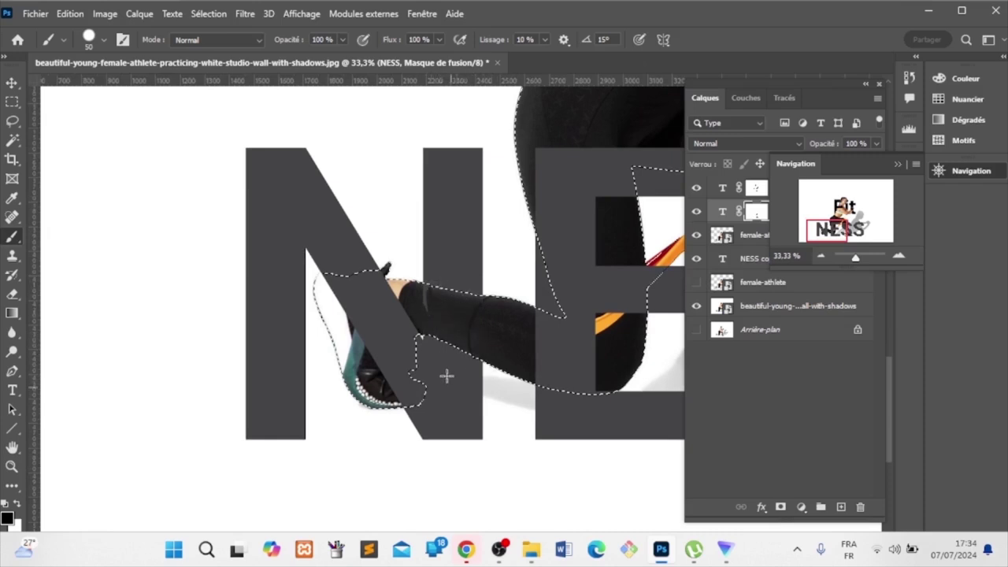
pyautogui.moveTo(422, 283); pyautogui.dragTo(423, 312)
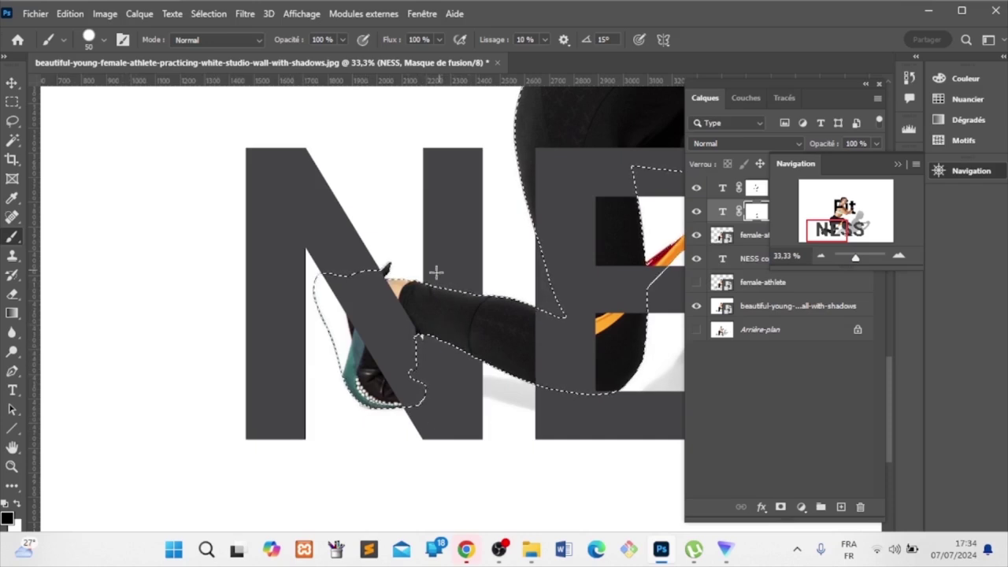
pyautogui.scroll(-1, 419, 331)
pyautogui.moveTo(419, 331)
pyautogui.mouseDown()
pyautogui.moveTo(448, 315)
pyautogui.moveTo(435, 335)
pyautogui.moveTo(398, 318)
pyautogui.mouseUp()
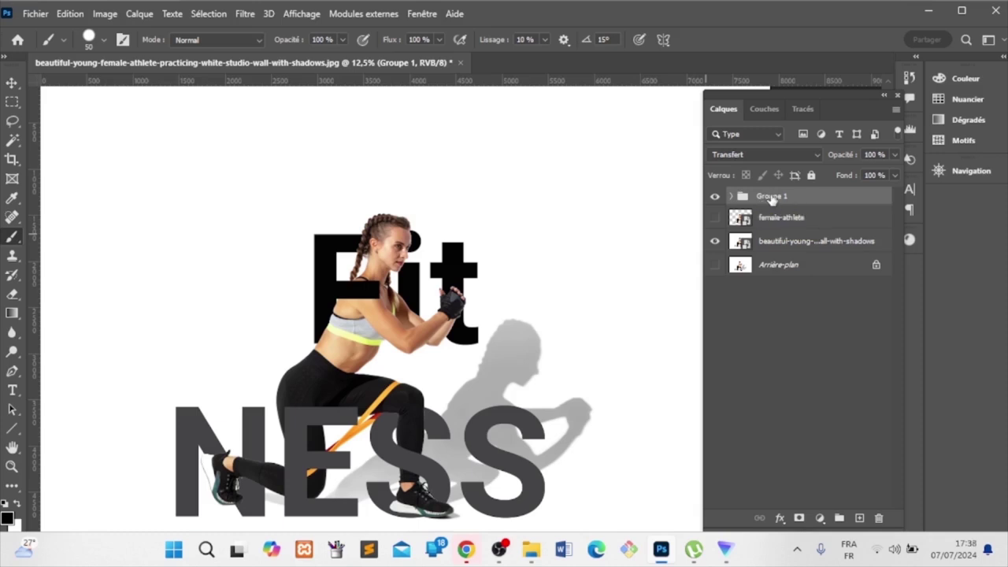
# - Duplicate Groupe 1 with Ctrl+J, zoom out to fit the image, and bring up the Edition menu
pyautogui.hotkey('ctrl', 'j')
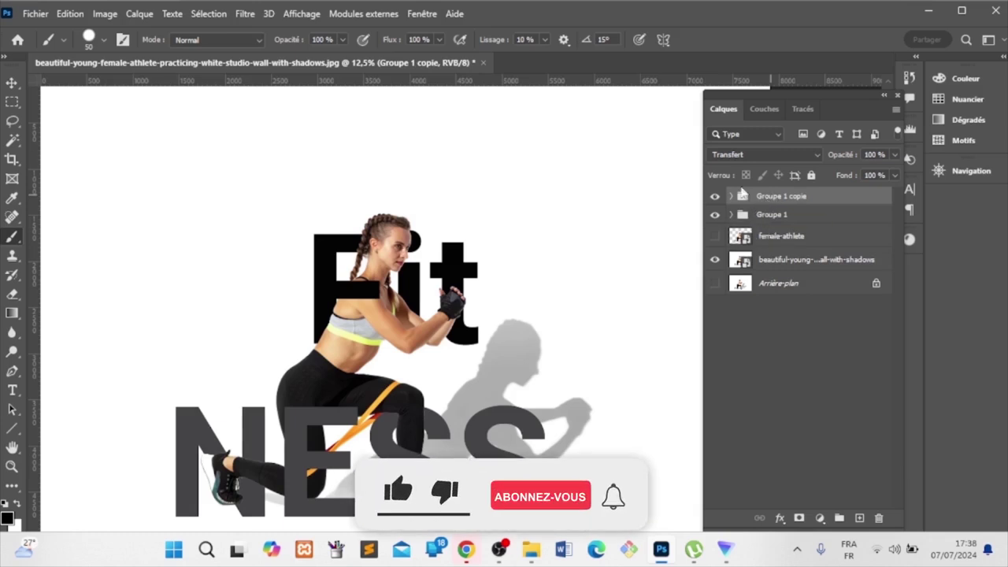
pyautogui.hotkey('ctrl', '-')
pyautogui.hotkey('ctrl', '-')
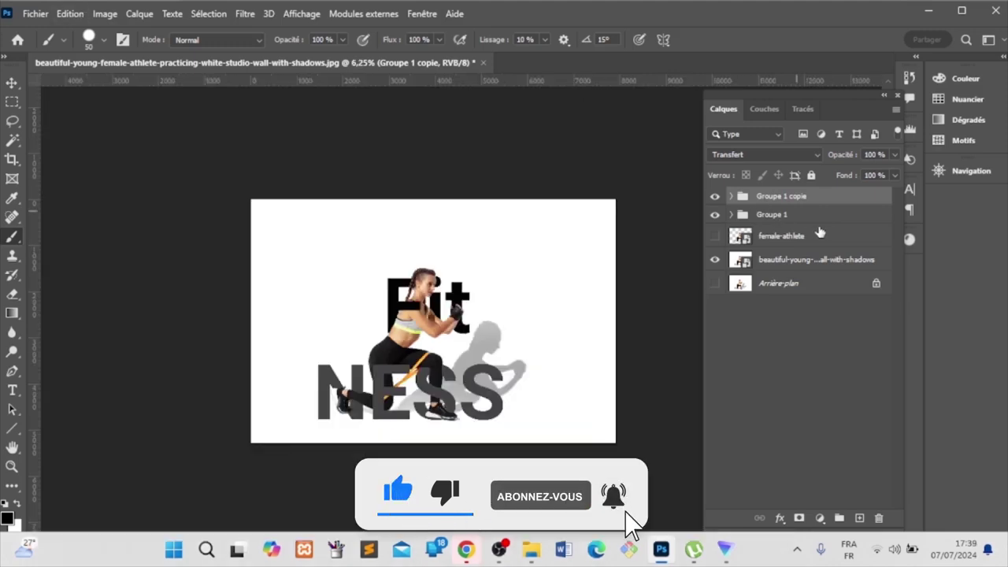
pyautogui.click(69, 14)
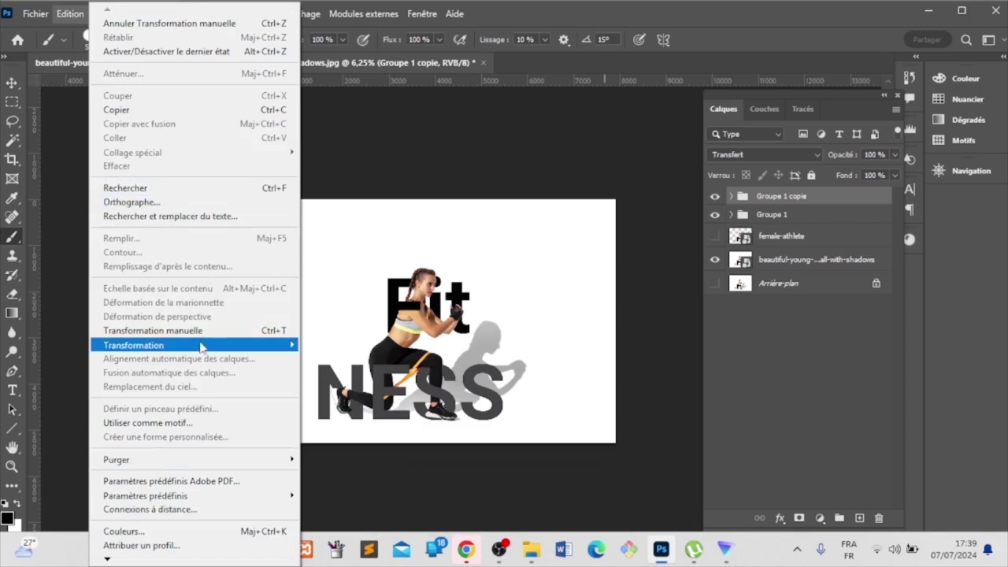
pyautogui.moveTo(134, 345)
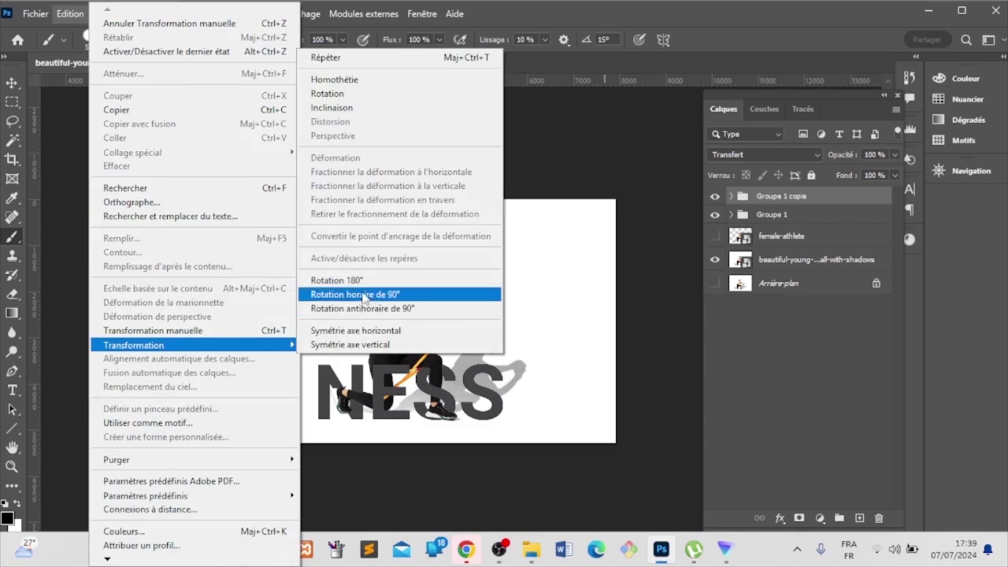
# - Rotate Groupe 1 copie 180° and move it below the NESS letters as a reflection
pyautogui.click(344, 285)
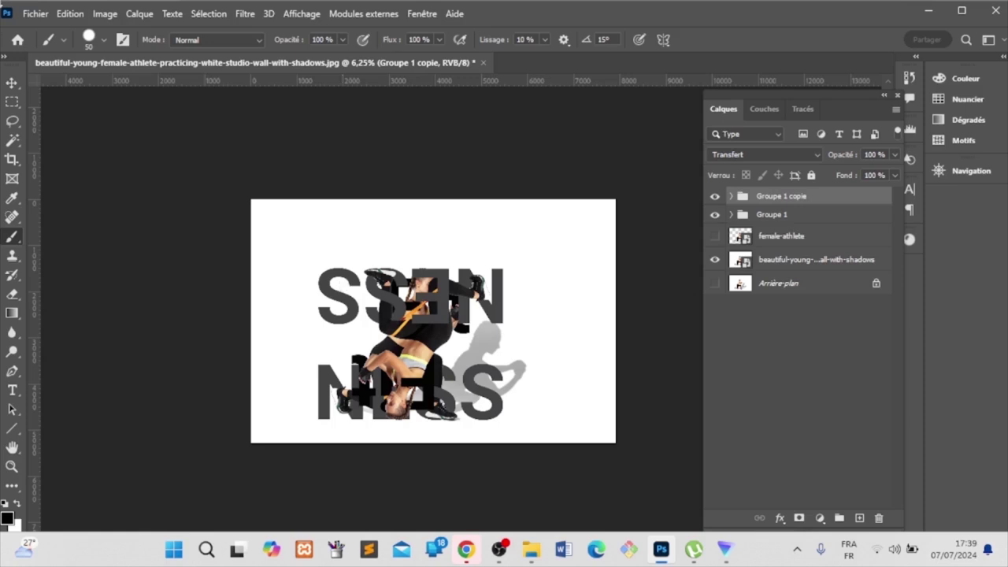
pyautogui.click(12, 83)
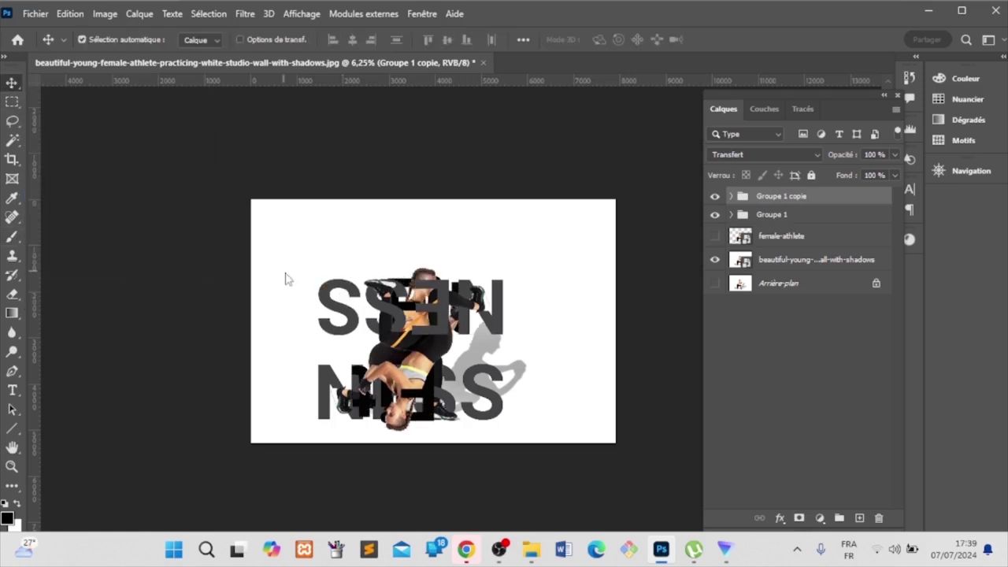
pyautogui.moveTo(398, 315); pyautogui.dragTo(442, 438)
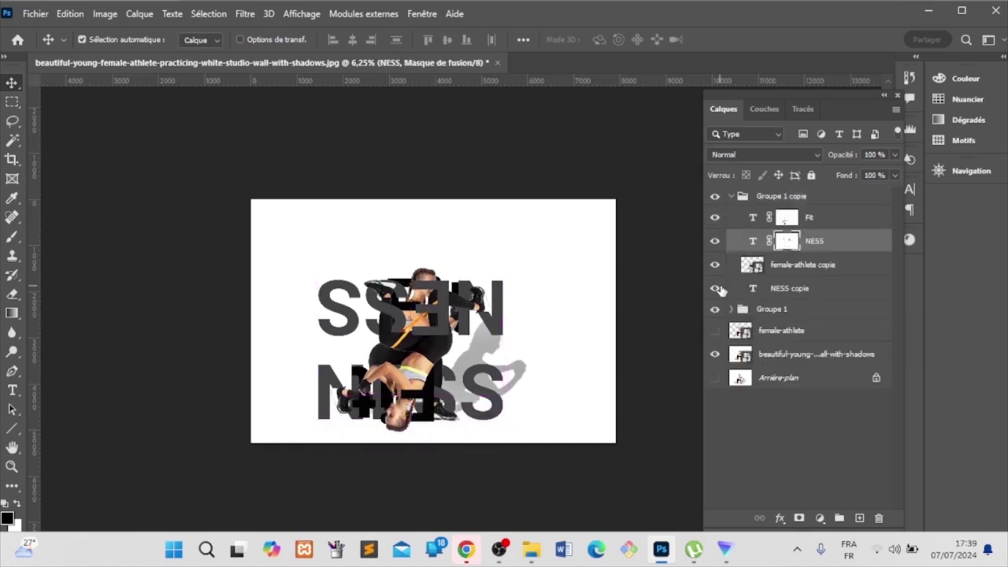
pyautogui.click(729, 198)
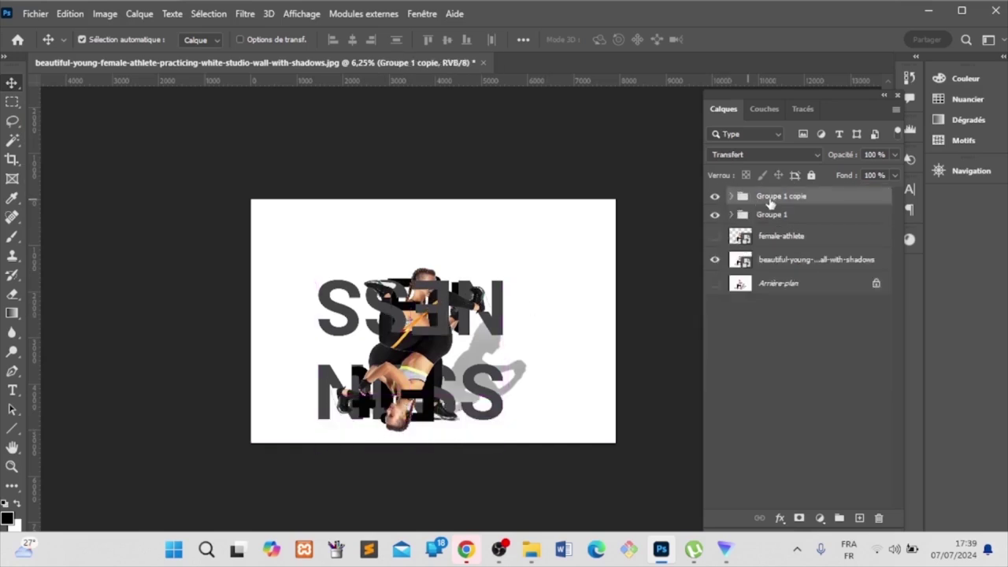
pyautogui.hotkey('ctrl', 't')
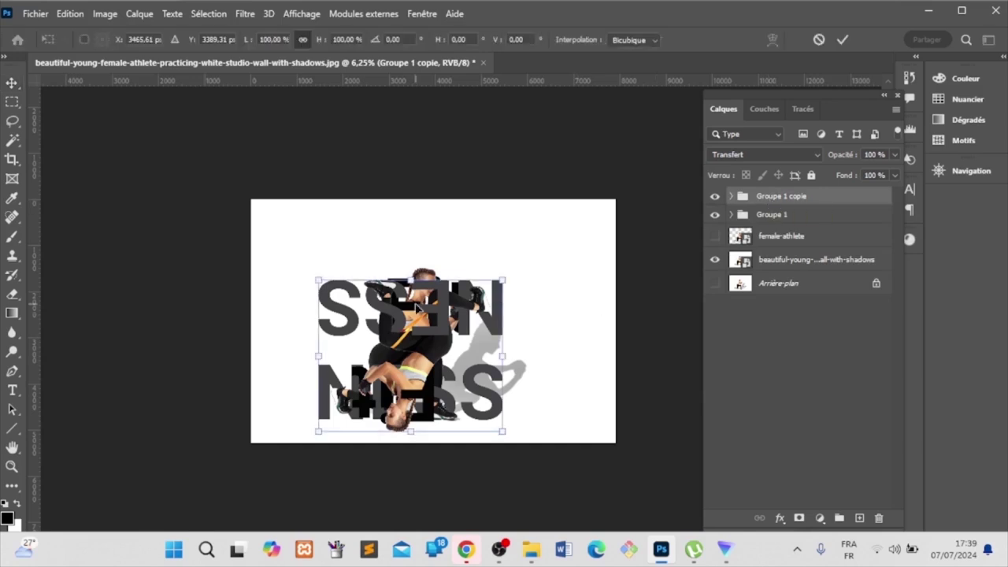
pyautogui.moveTo(397, 329); pyautogui.dragTo(395, 473)
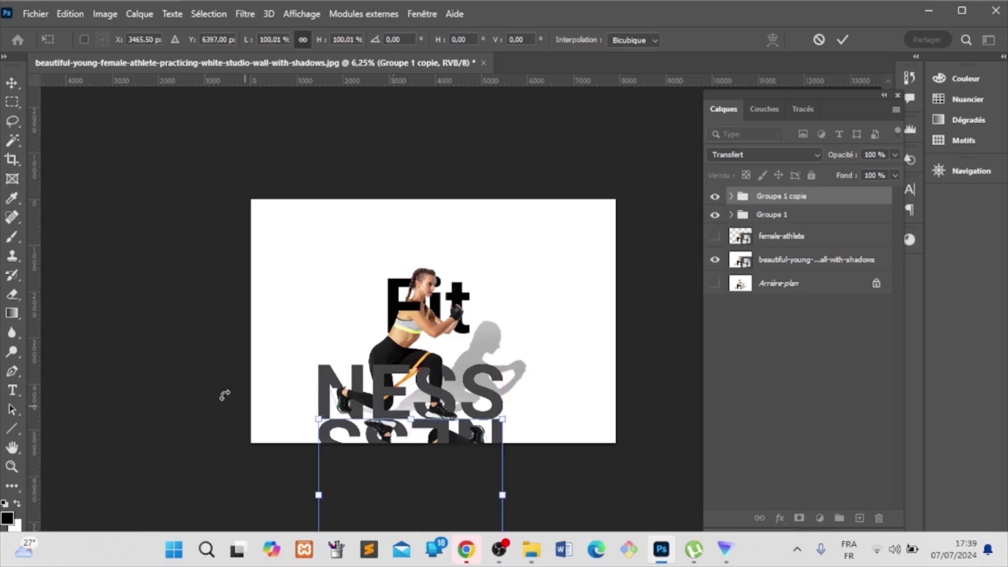
pyautogui.click(843, 39)
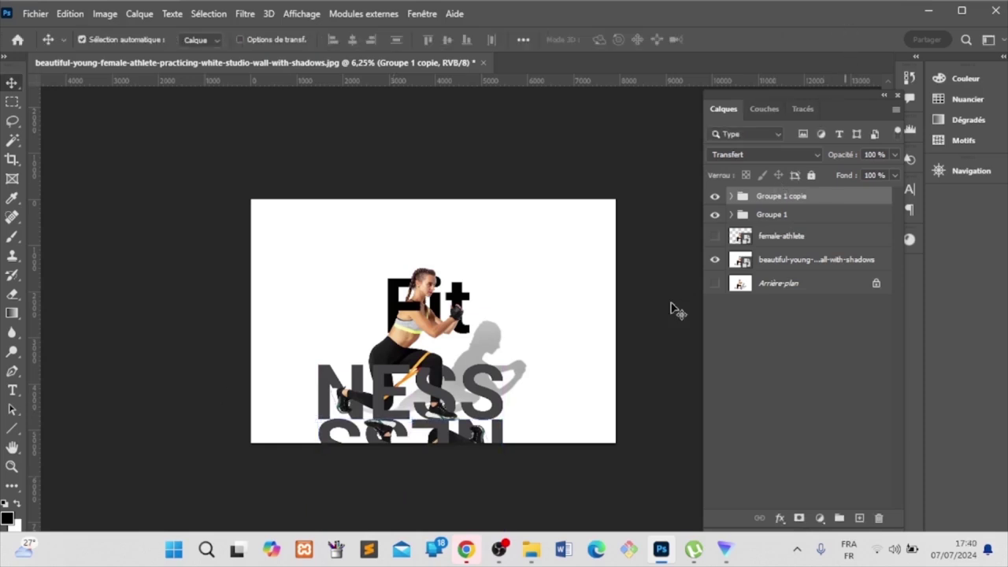
# - Reselect the Groupe 1 copie reflection group, keeping its name unchanged
pyautogui.click(630, 355)
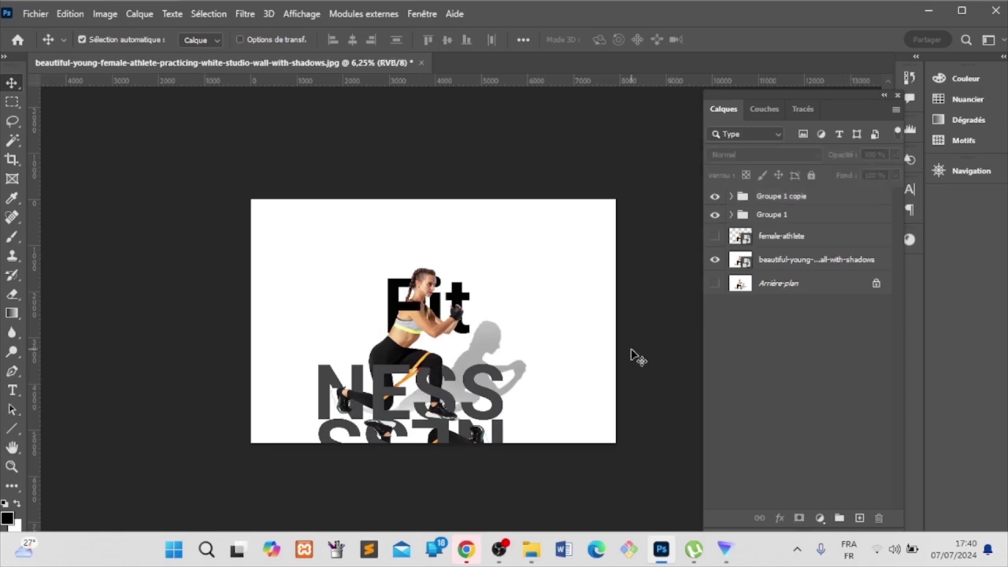
pyautogui.doubleClick(766, 198)
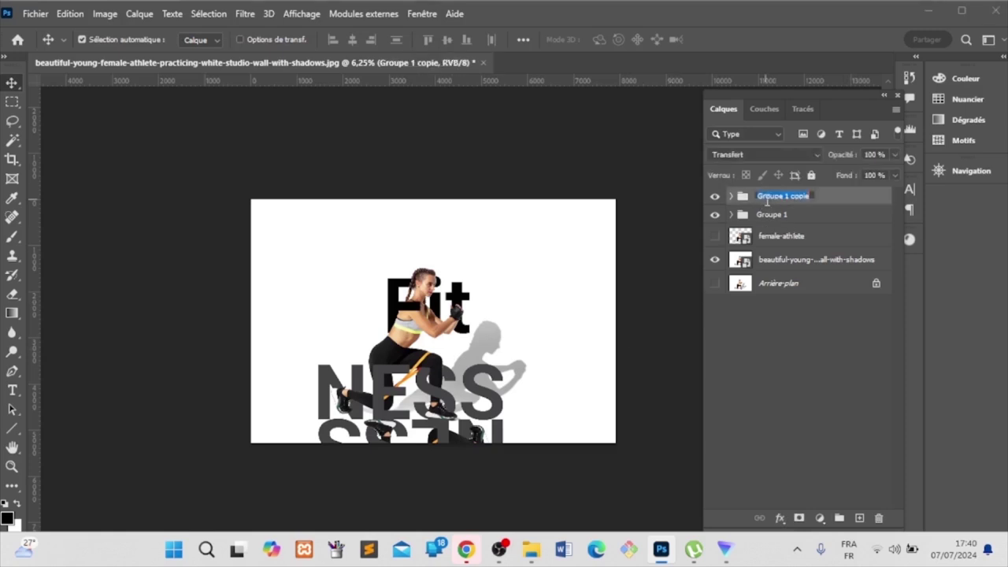
pyautogui.click(767, 339)
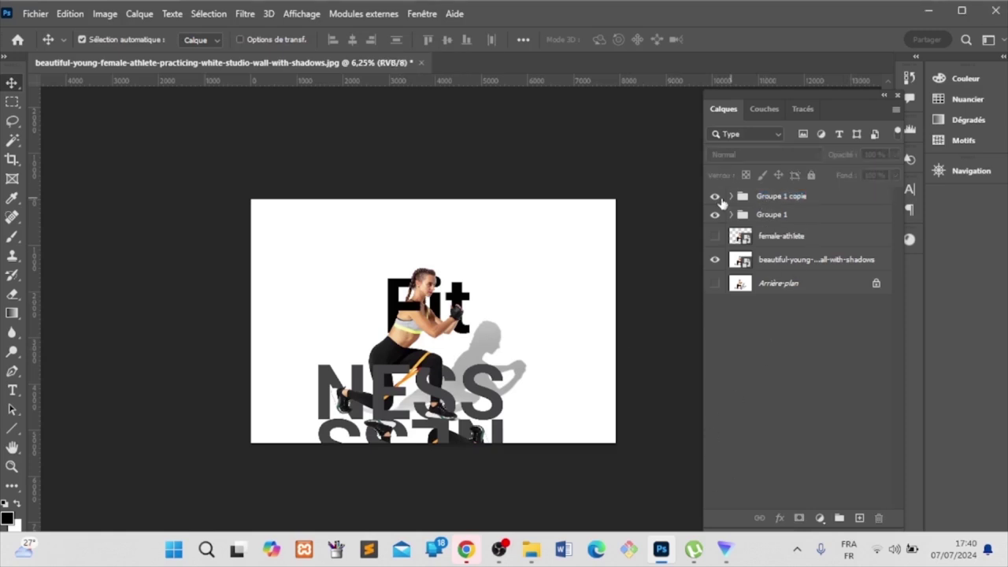
pyautogui.press('Return')
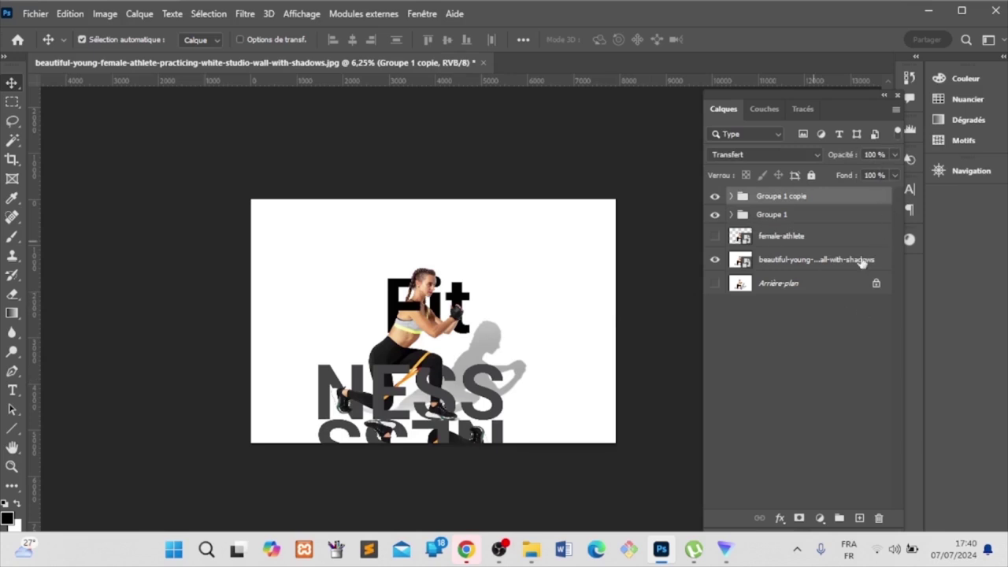
# - Fade Groupe 1 copie to 16% opacity and collapse Groupe 1
pyautogui.click(893, 155)
pyautogui.moveTo(892, 178); pyautogui.dragTo(843, 180)
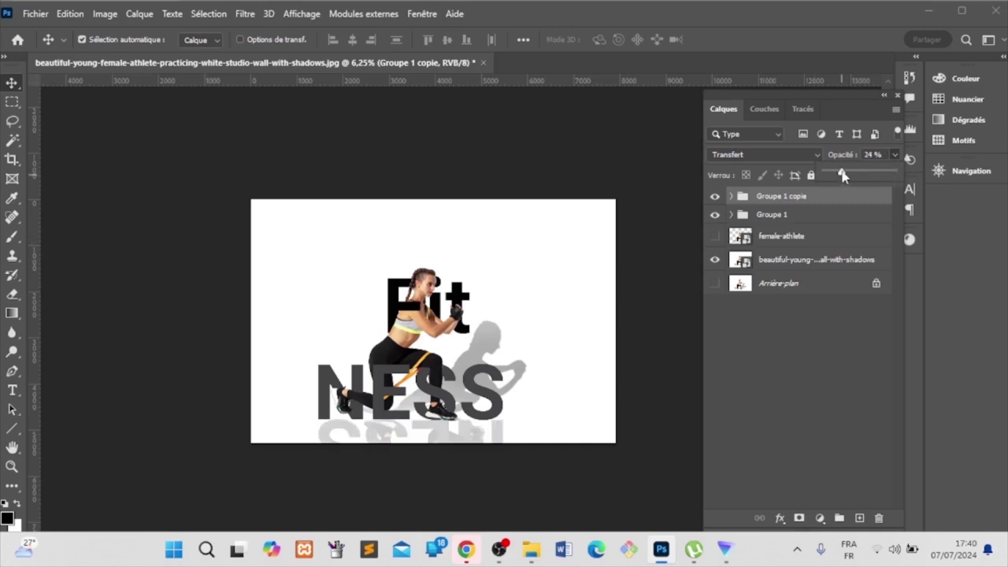
pyautogui.moveTo(842, 175); pyautogui.dragTo(831, 175)
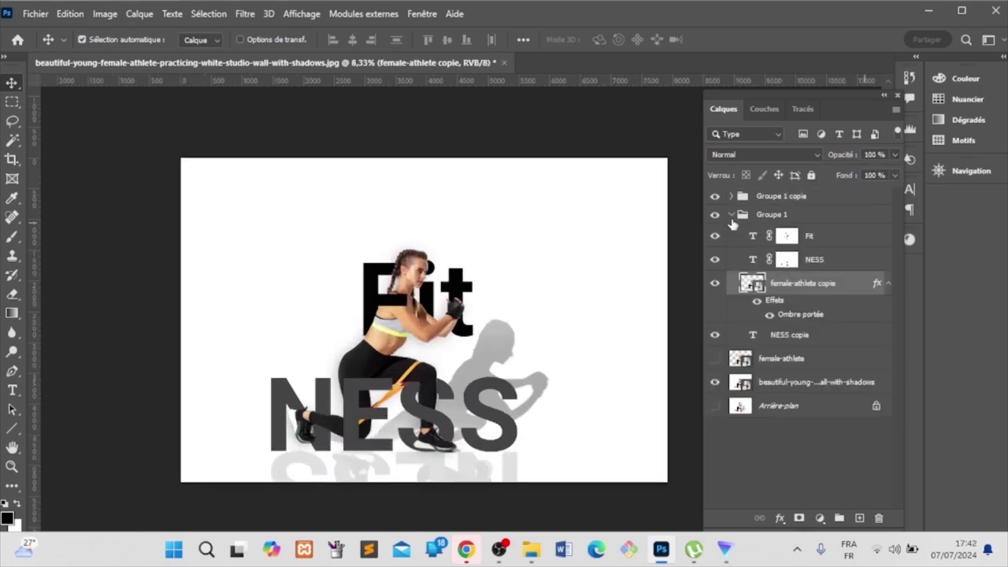
pyautogui.click(732, 216)
pyautogui.click(786, 200)
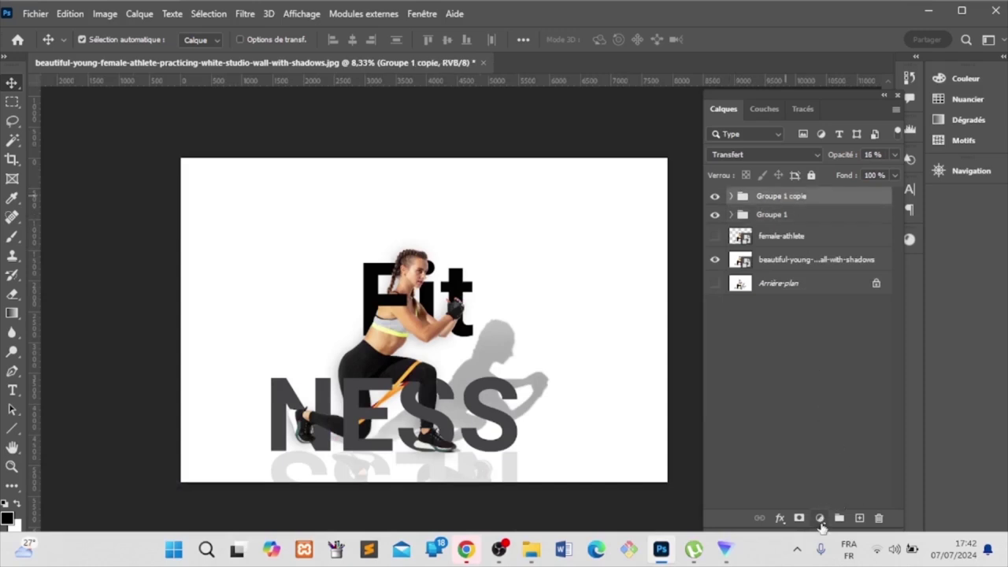
pyautogui.click(819, 518)
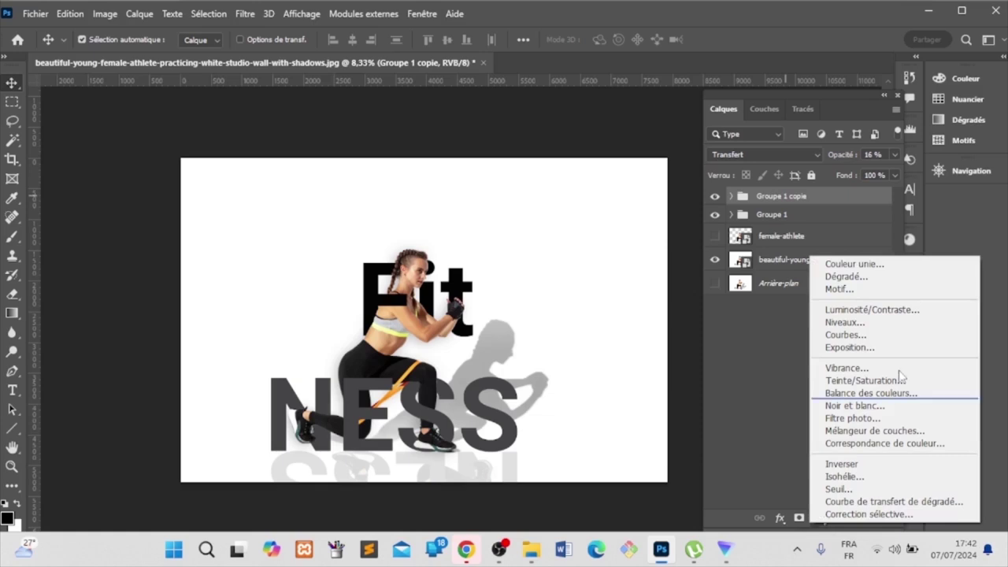
# - Add a gradient fill layer whose black stop becomes bright magenta, fading to transparent upward
pyautogui.click(845, 277)
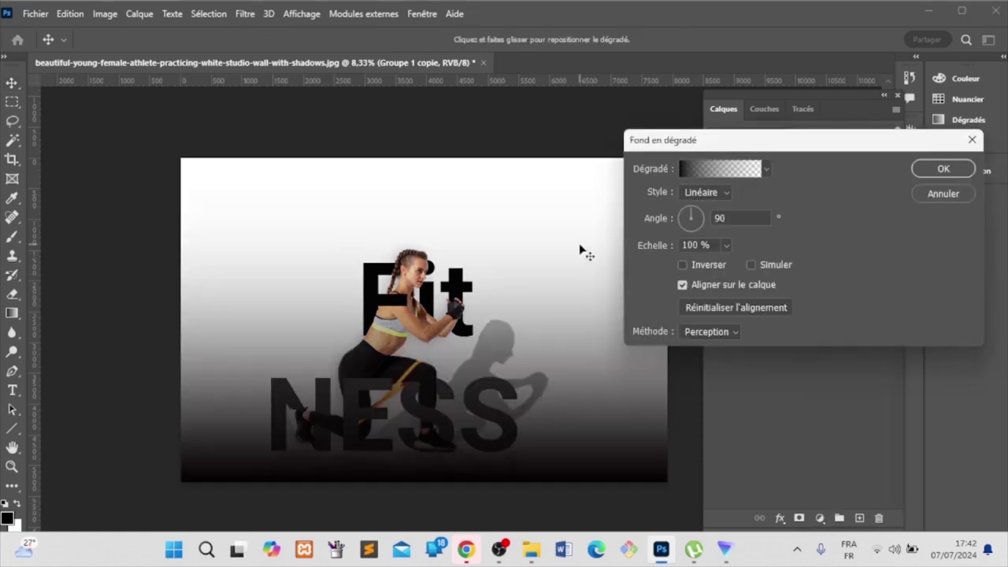
pyautogui.click(726, 172)
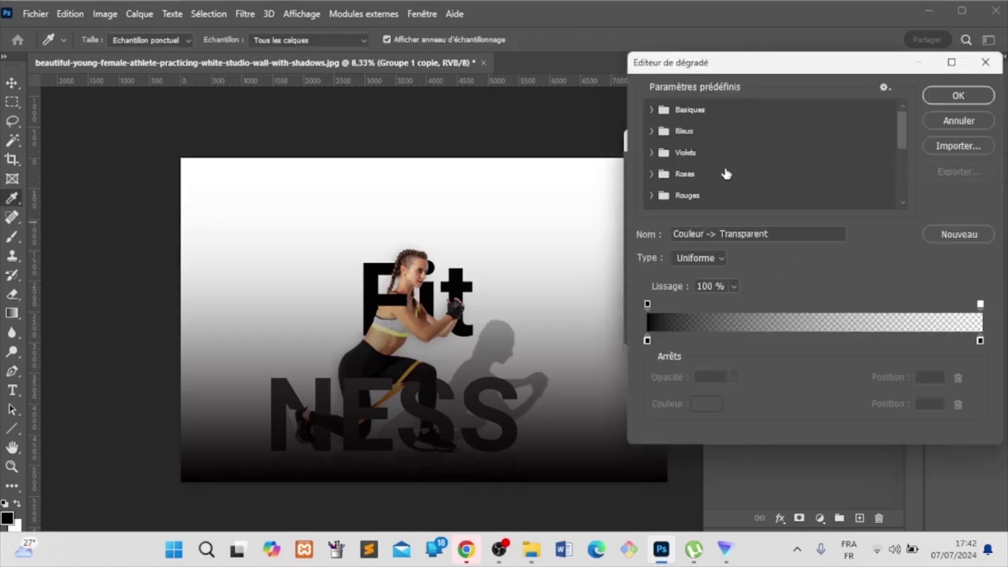
pyautogui.click(646, 341)
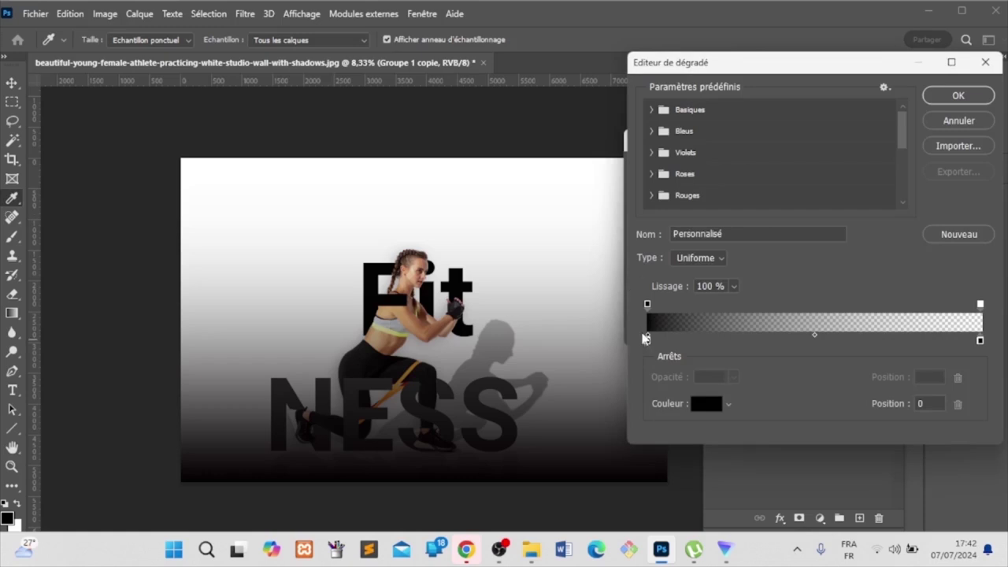
pyautogui.doubleClick(646, 341)
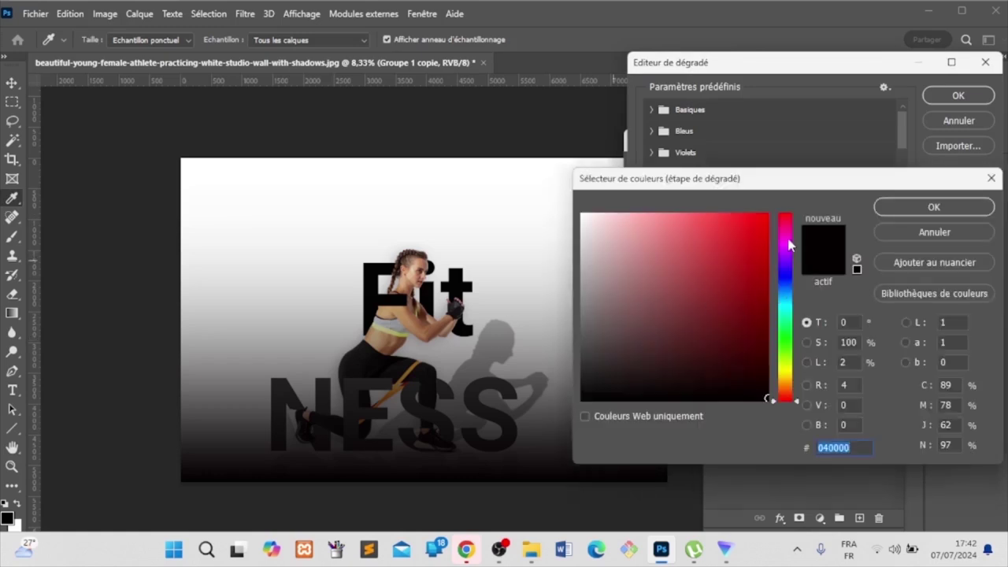
pyautogui.click(786, 238)
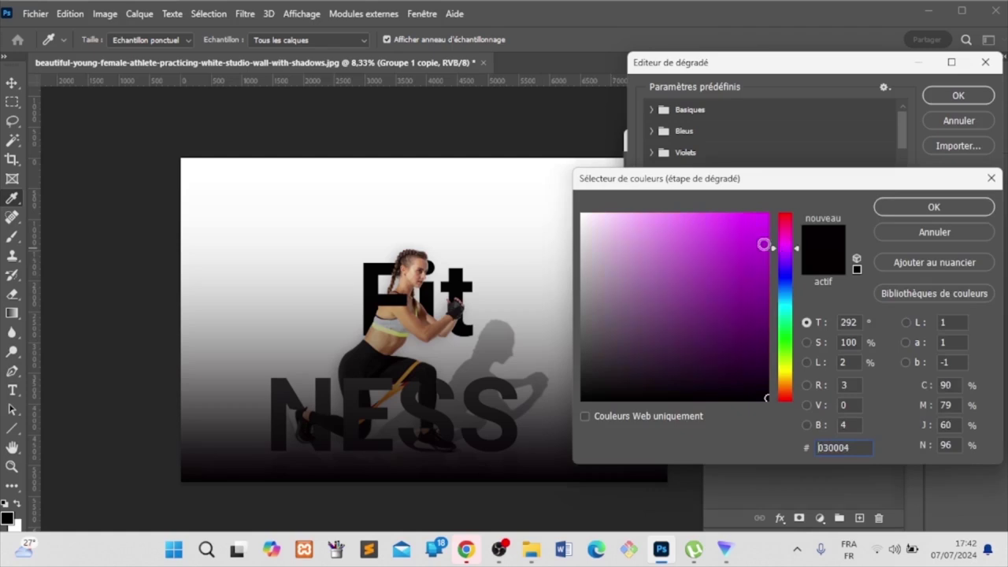
pyautogui.moveTo(764, 245); pyautogui.dragTo(749, 218)
pyautogui.press('Return')
pyautogui.press('Return')
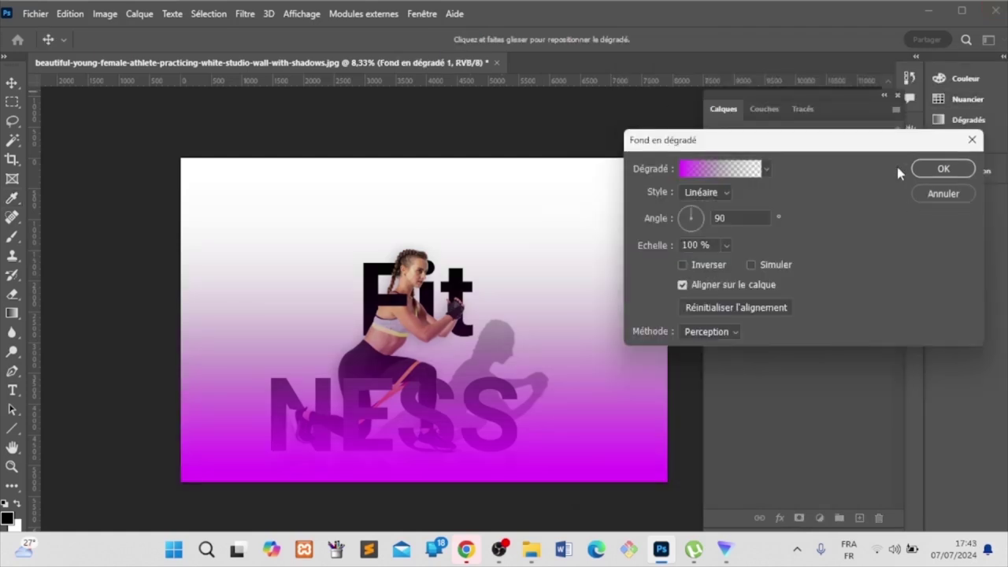
pyautogui.click(942, 169)
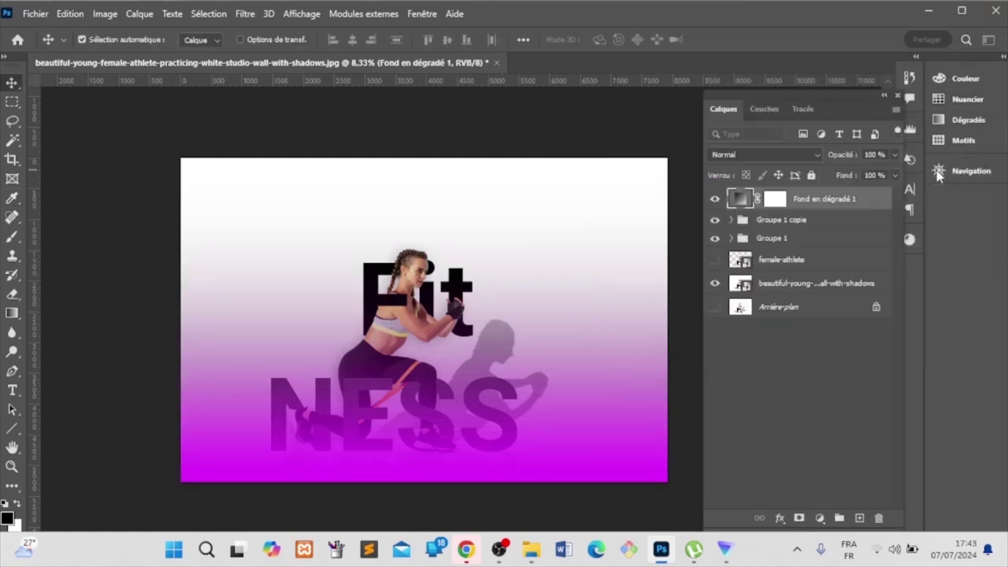
# - Rework the gradient's transparency stops so the purple fades out earlier, and hide the magenta layer
pyautogui.doubleClick(738, 200)
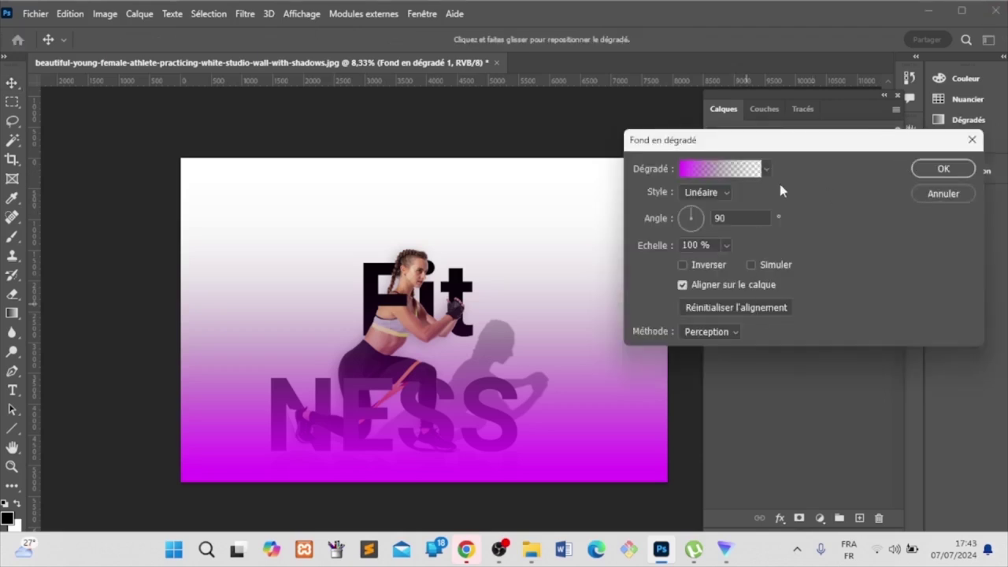
pyautogui.click(716, 168)
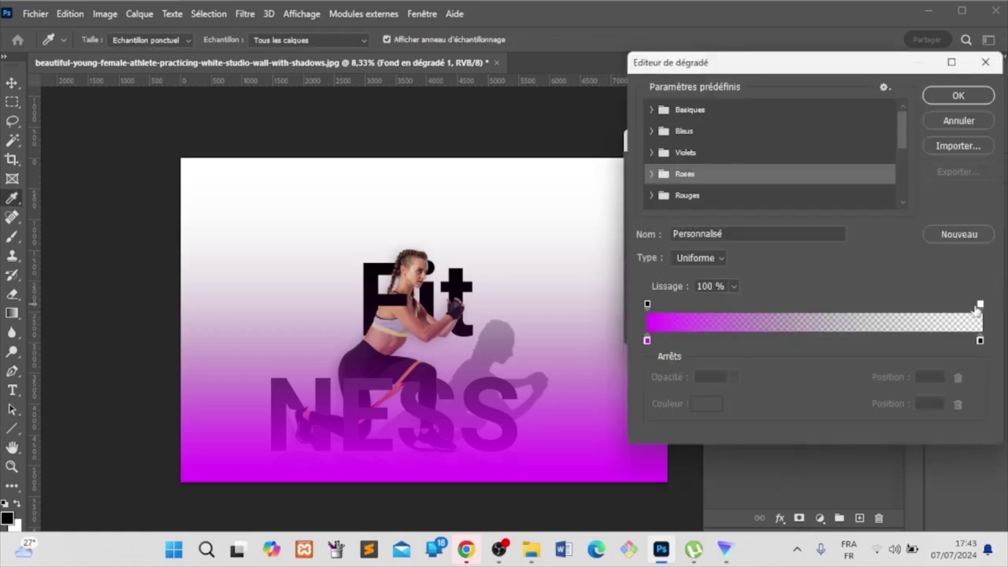
pyautogui.moveTo(977, 307)
pyautogui.mouseDown()
pyautogui.moveTo(842, 305)
pyautogui.moveTo(727, 329)
pyautogui.mouseUp()
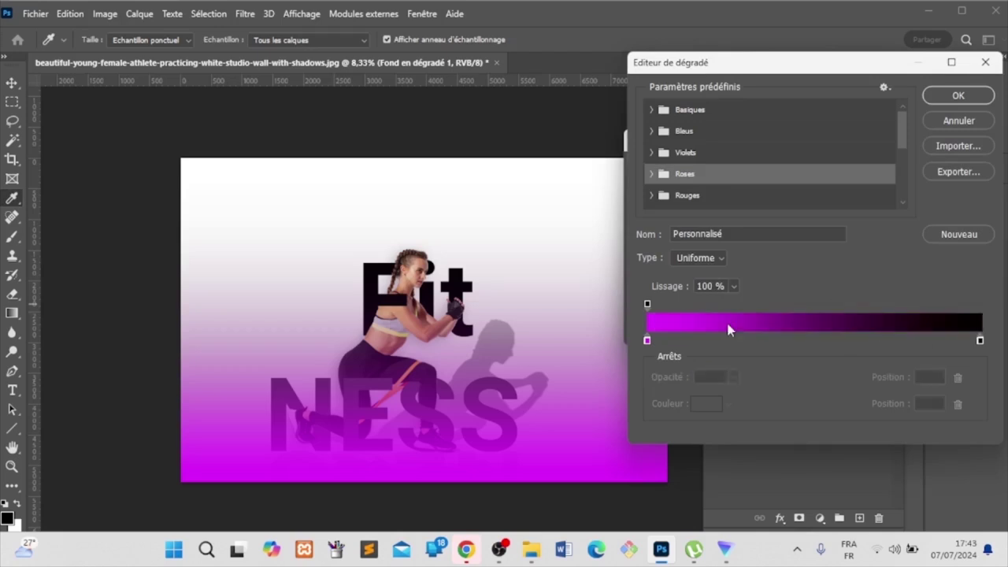
pyautogui.click(792, 303)
pyautogui.moveTo(792, 304); pyautogui.dragTo(828, 304)
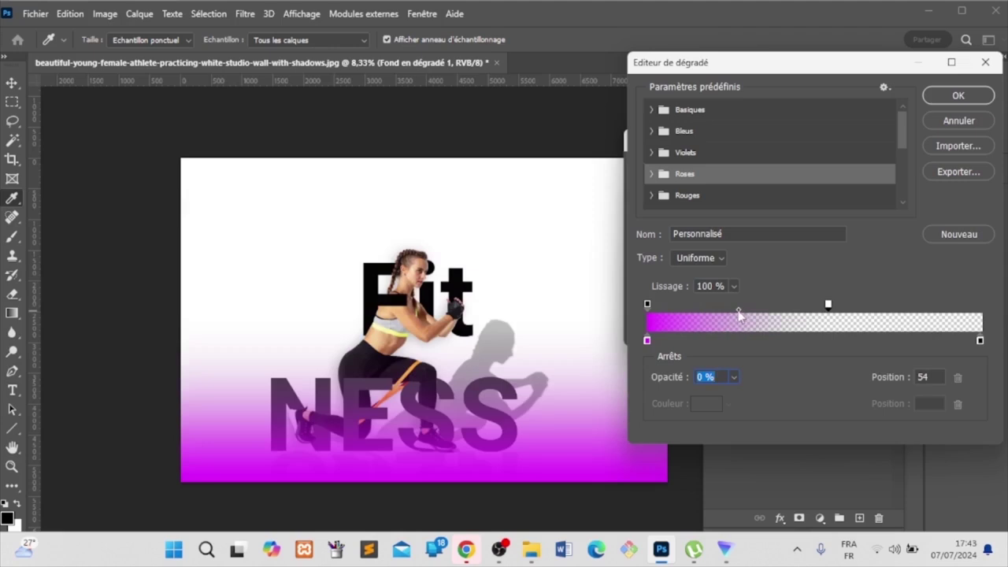
pyautogui.moveTo(734, 305); pyautogui.dragTo(724, 306)
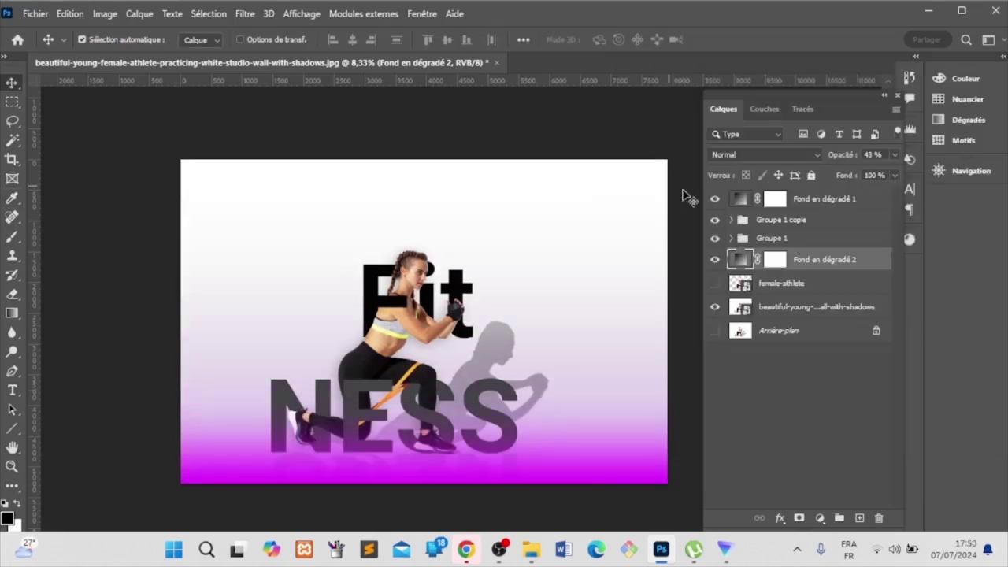
pyautogui.click(713, 204)
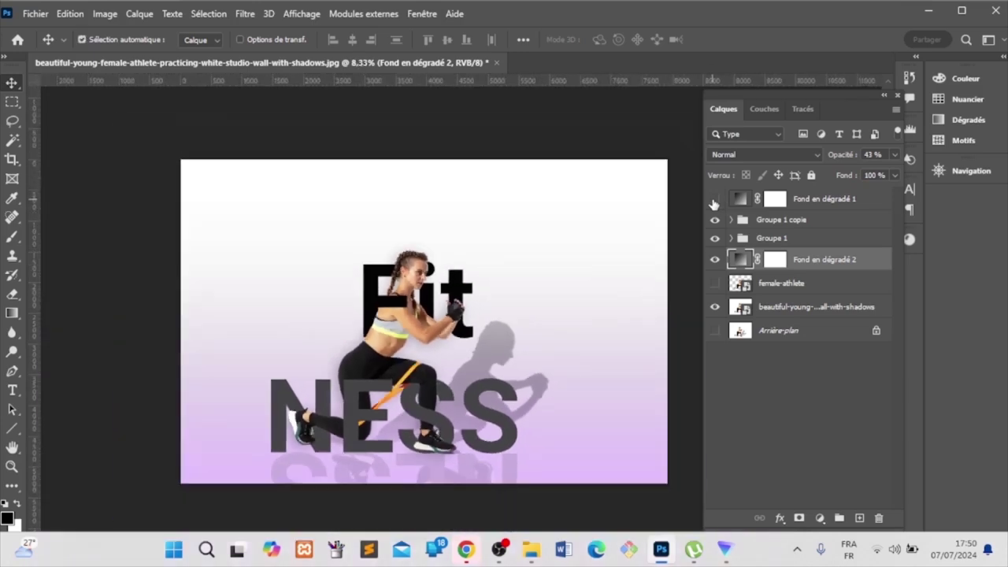
# - Toggle the bright magenta gradient on and off to compare, leaving it hidden
pyautogui.click(713, 203)
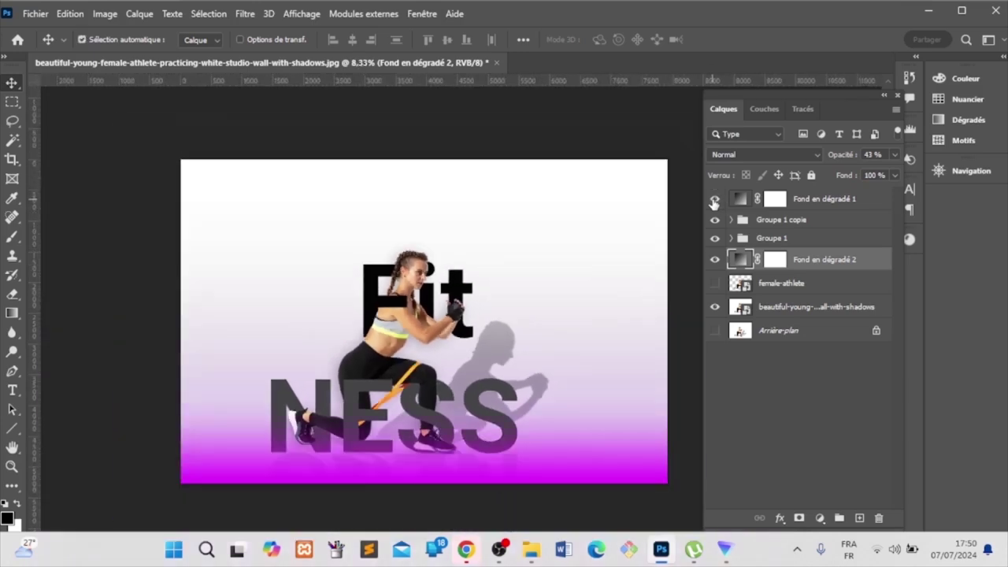
pyautogui.click(713, 203)
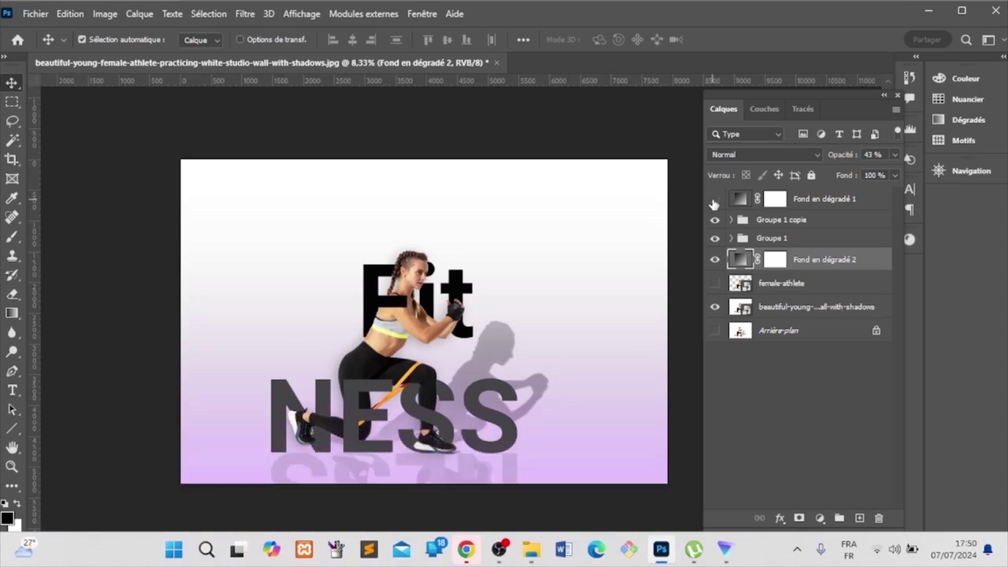
pyautogui.doubleClick(519, 416)
# - Try near-white, light and dark greys, near-black and light lavender as the NESS colour
pyautogui.click(587, 39)
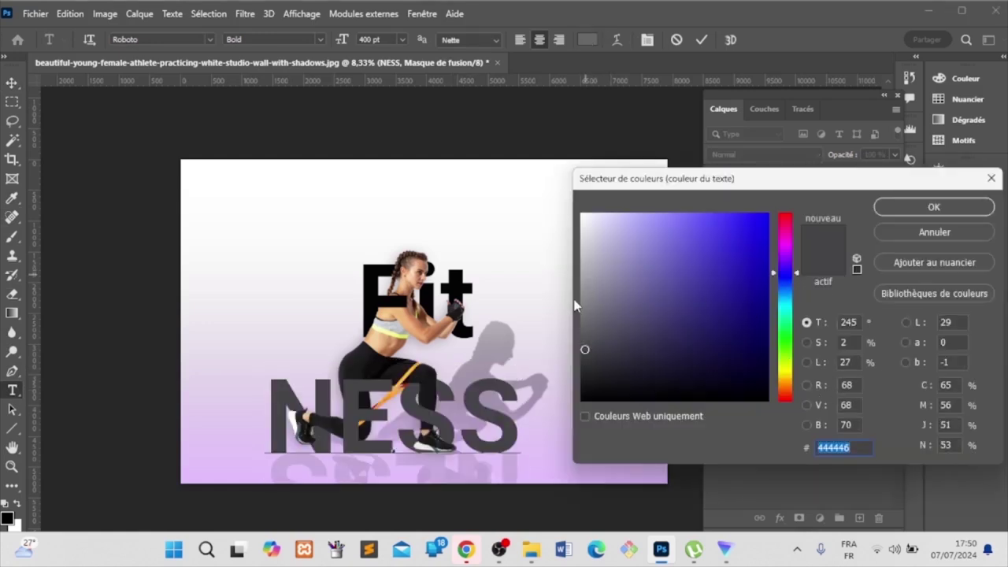
pyautogui.click(582, 219)
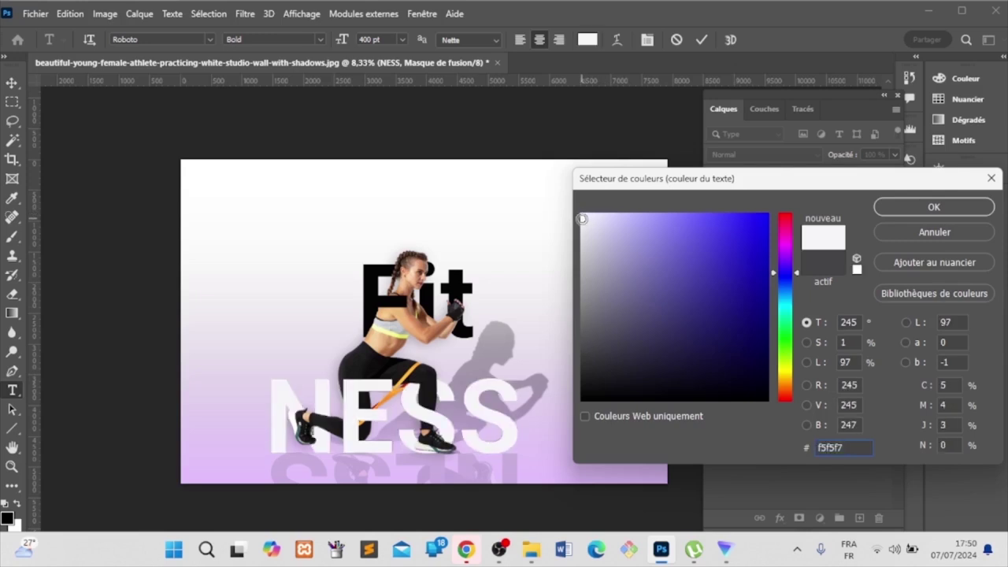
pyautogui.click(582, 261)
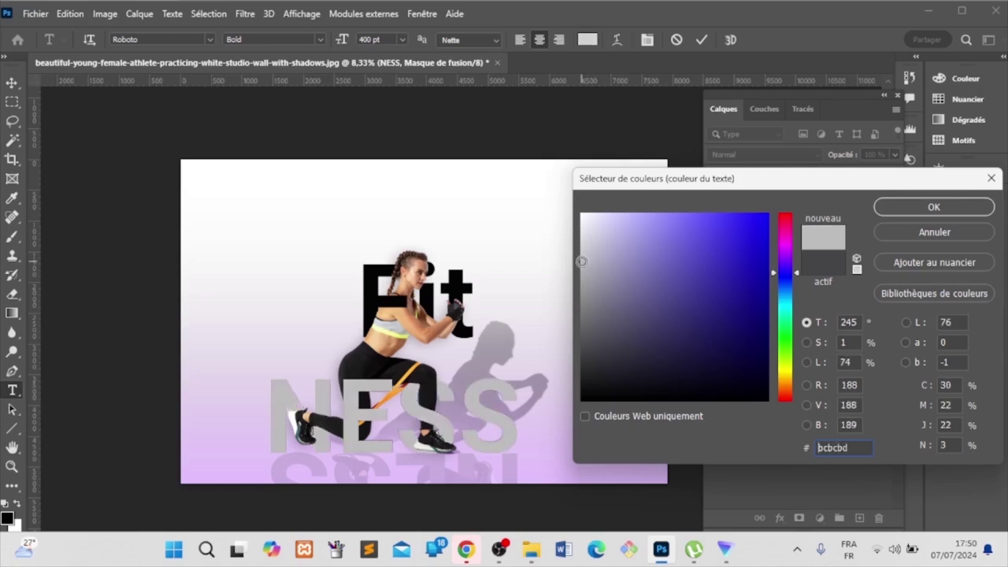
pyautogui.click(584, 320)
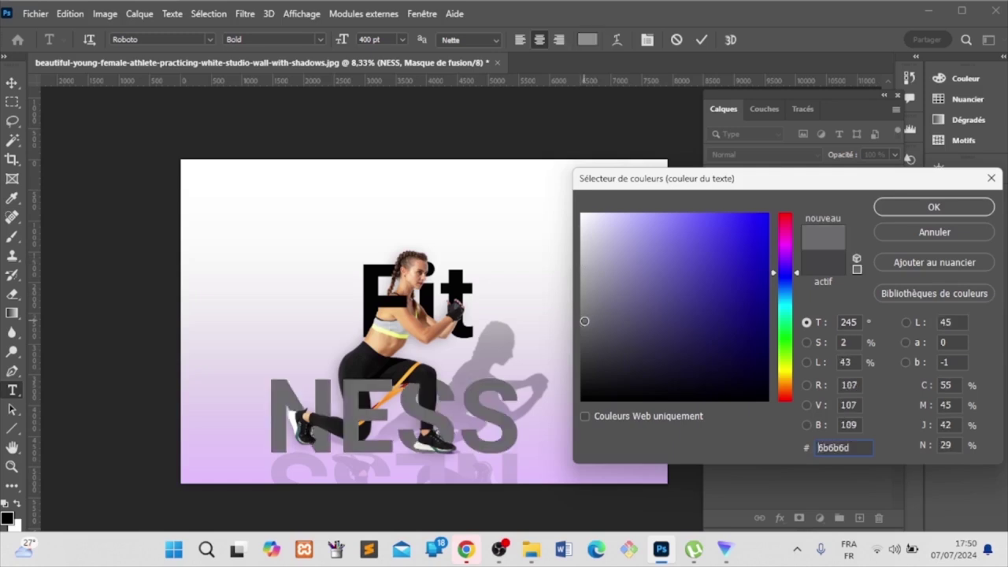
pyautogui.click(589, 391)
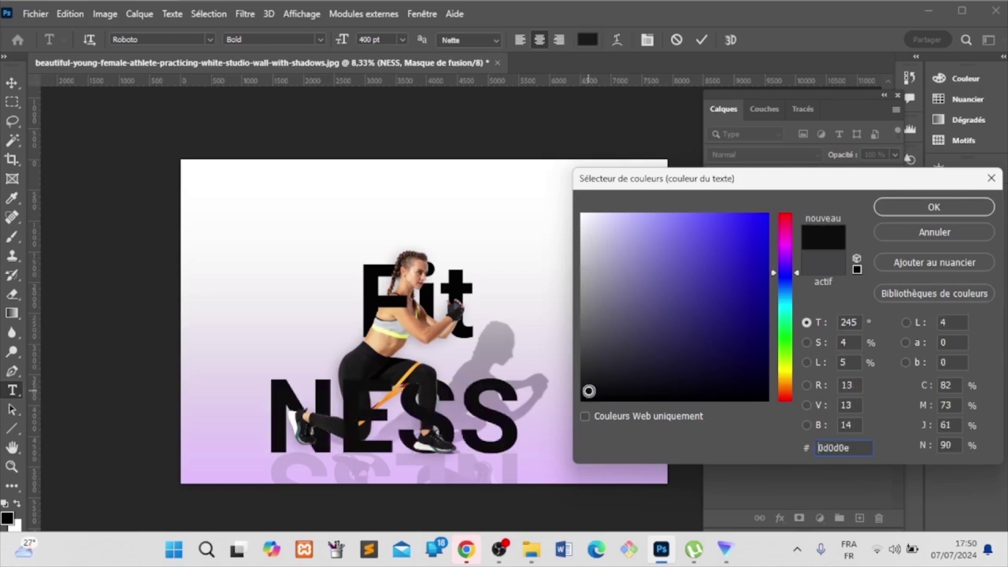
pyautogui.click(583, 255)
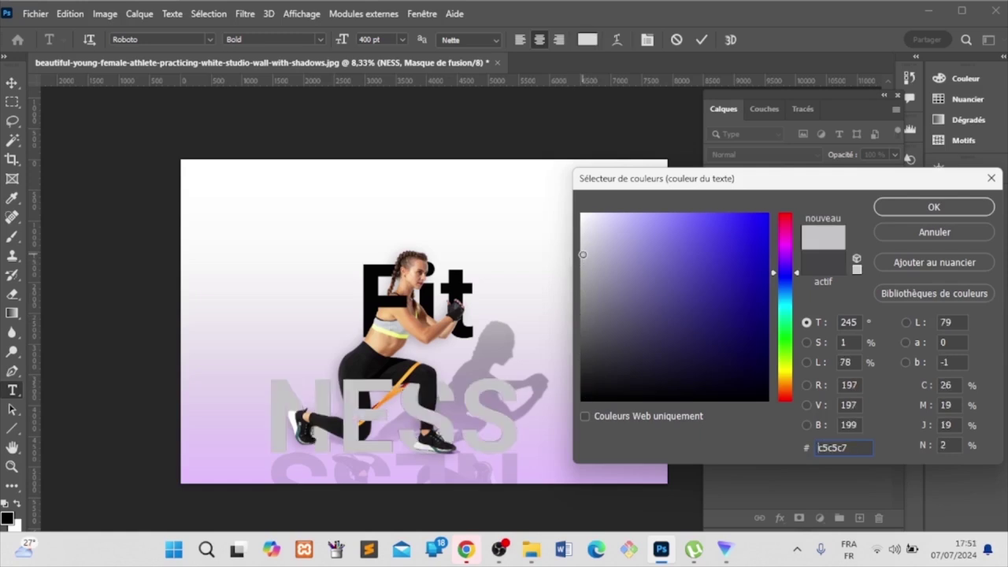
pyautogui.click(617, 218)
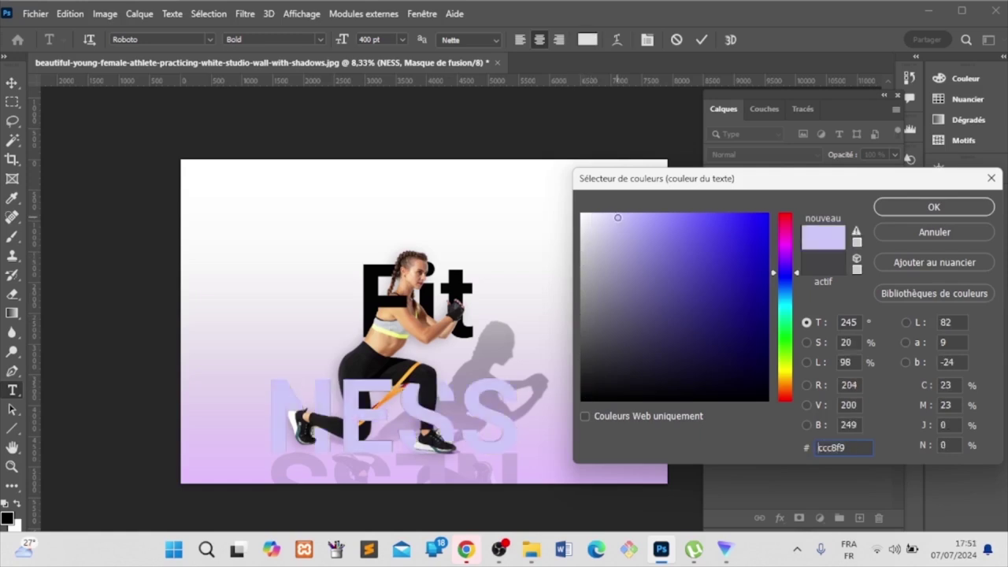
# - Try pink and magenta tones, then settle on near-white #faf6f7 and commit the text
pyautogui.moveTo(784, 243); pyautogui.dragTo(784, 231)
pyautogui.click(732, 238)
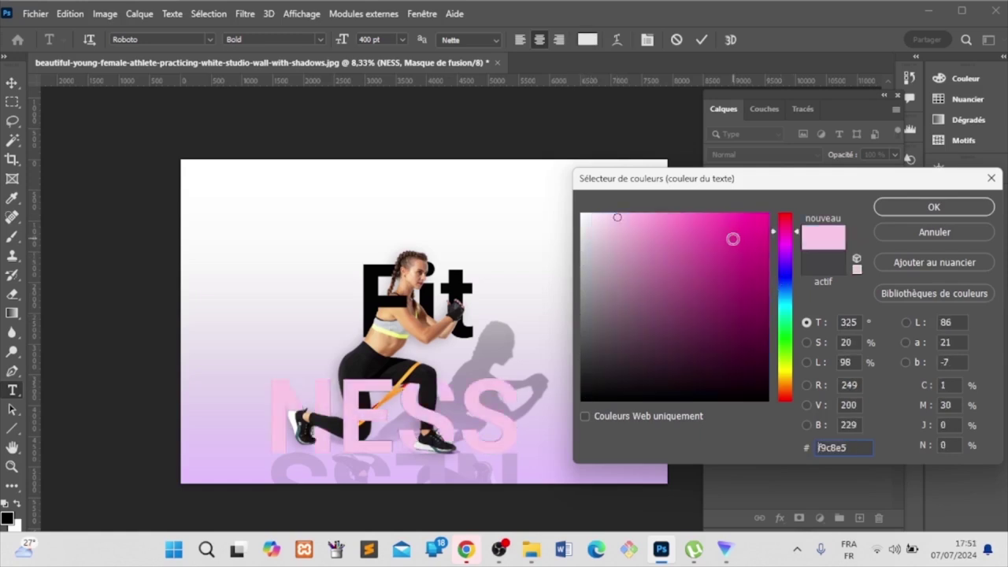
pyautogui.click(699, 313)
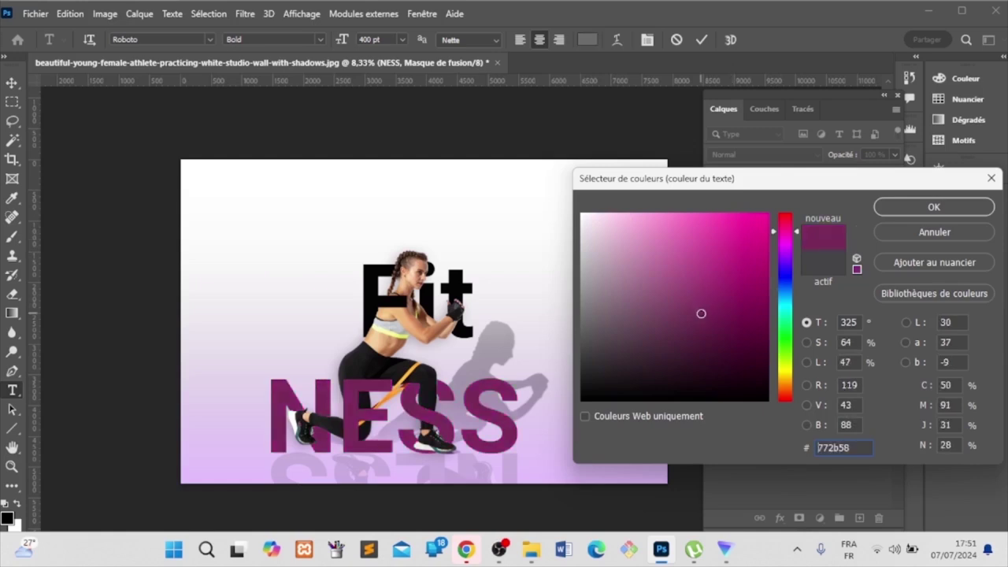
pyautogui.click(654, 317)
pyautogui.moveTo(654, 317); pyautogui.dragTo(584, 216)
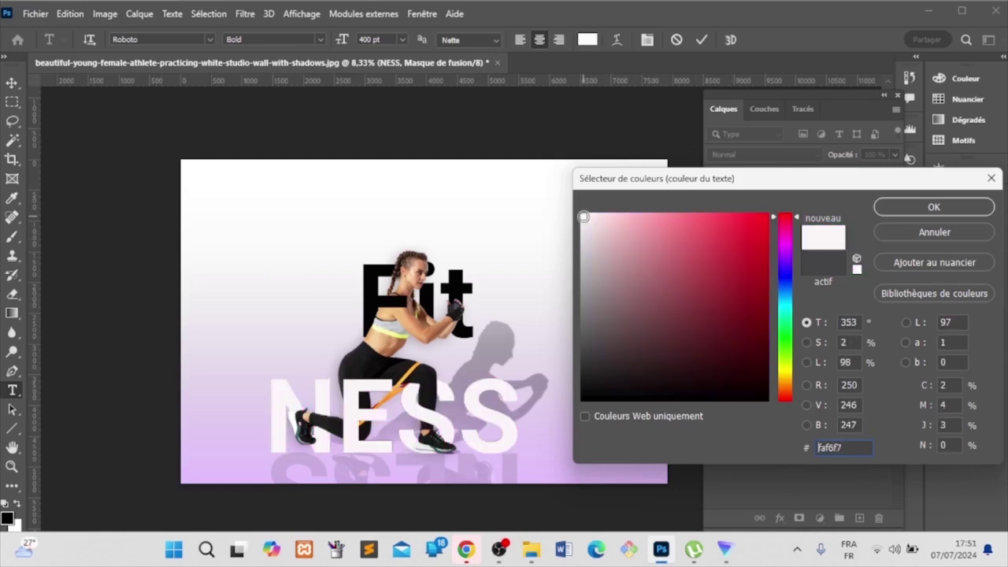
pyautogui.press('Return')
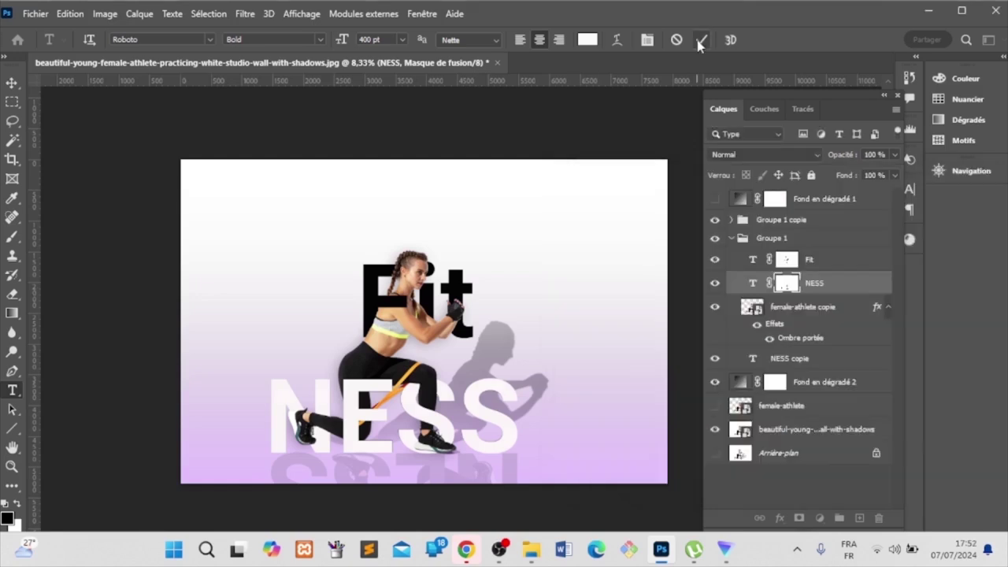
pyautogui.hotkey('ctrl', 'Return')
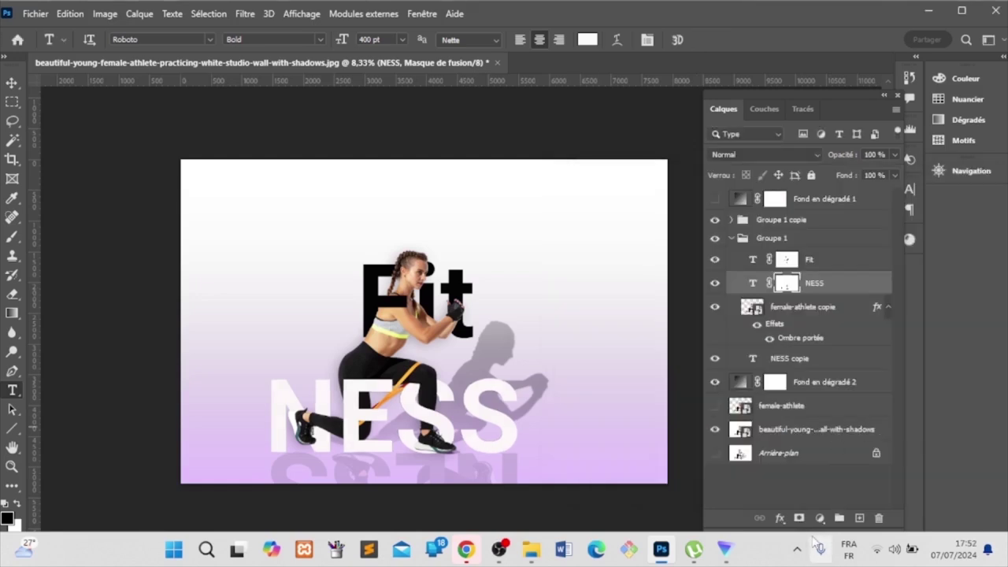
# - Add an Ombre portée to NESS: 57% opacity, 23 px distance, 144 px size
pyautogui.click(778, 519)
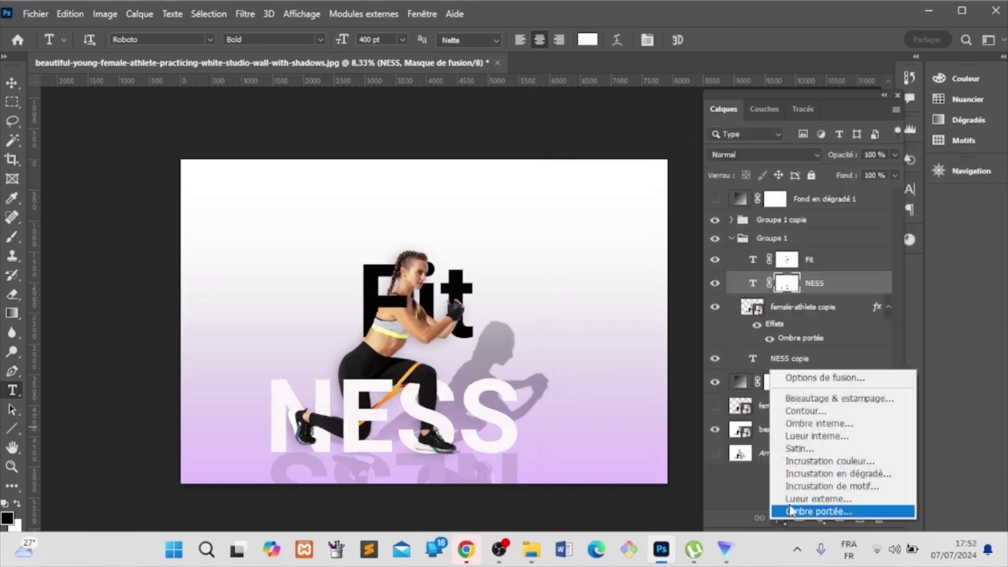
pyautogui.click(819, 511)
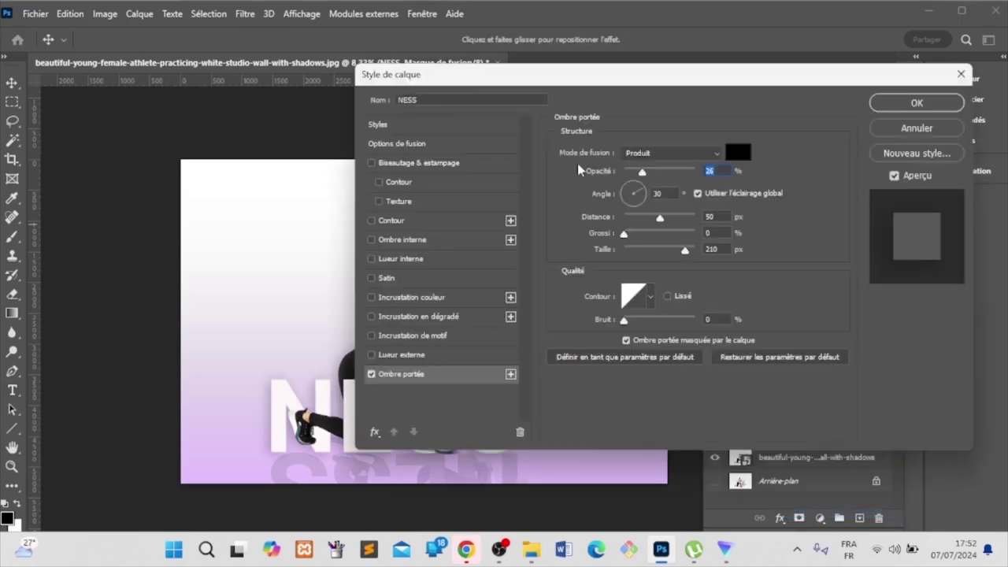
pyautogui.moveTo(579, 81)
pyautogui.mouseDown()
pyautogui.moveTo(810, 79)
pyautogui.moveTo(780, 77)
pyautogui.mouseUp()
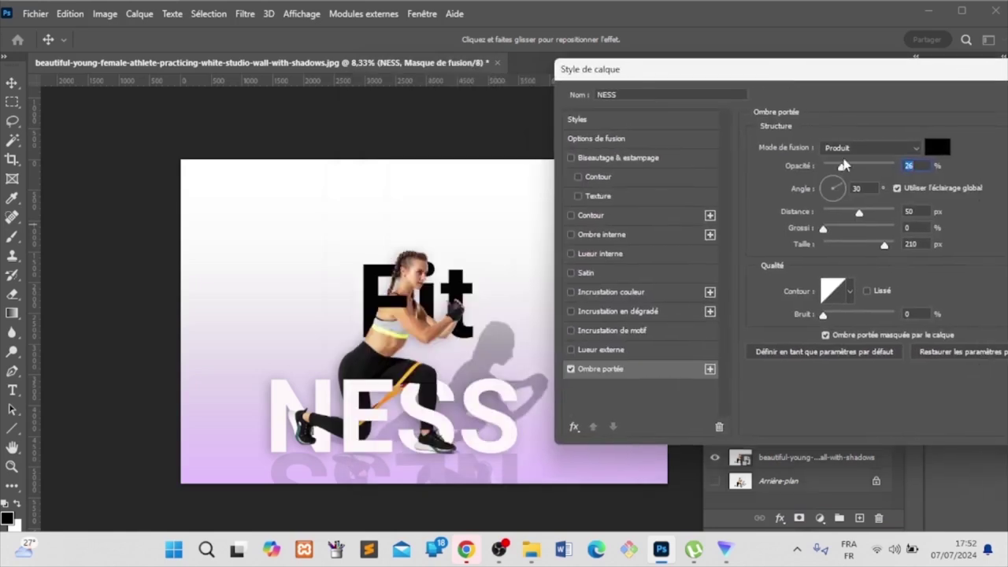
pyautogui.moveTo(841, 169); pyautogui.dragTo(831, 174)
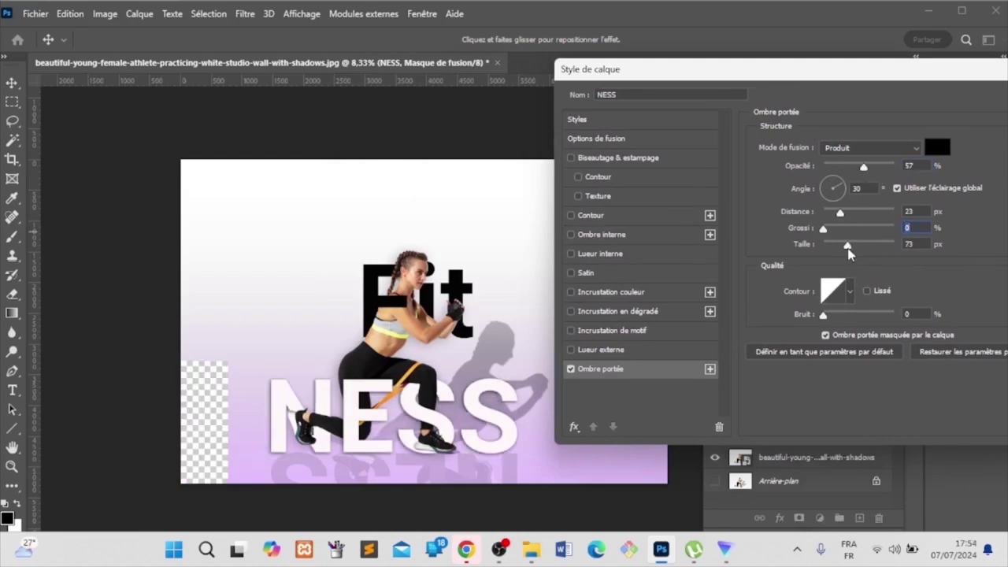
pyautogui.moveTo(848, 251); pyautogui.dragTo(868, 253)
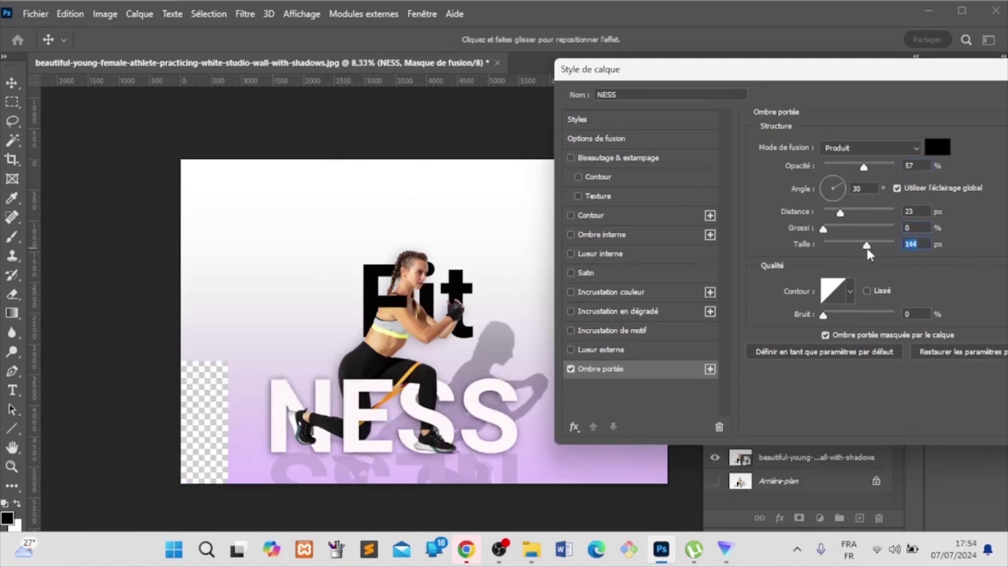
pyautogui.moveTo(905, 74); pyautogui.dragTo(694, 96)
pyautogui.click(910, 120)
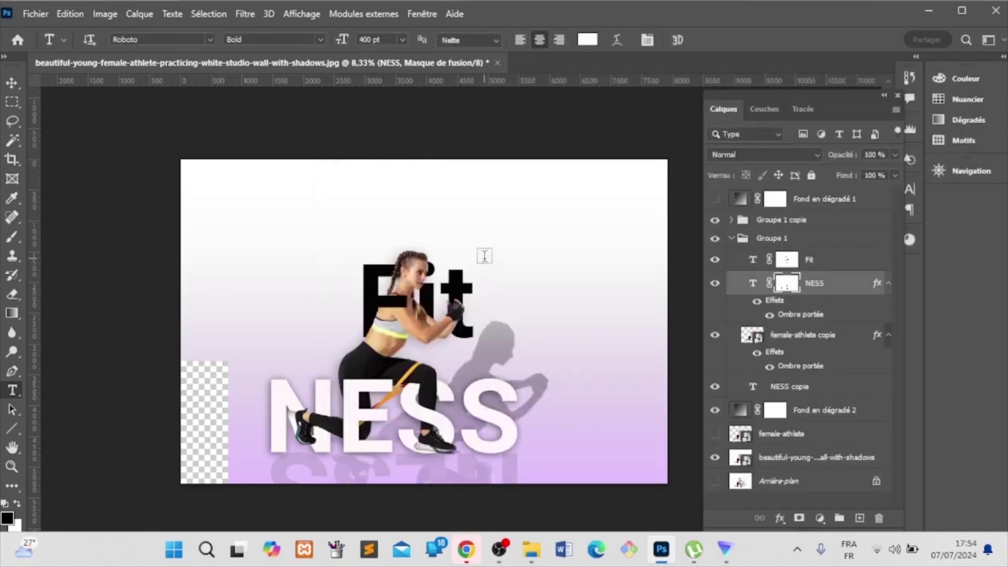
pyautogui.hotkey('ctrl', '+')
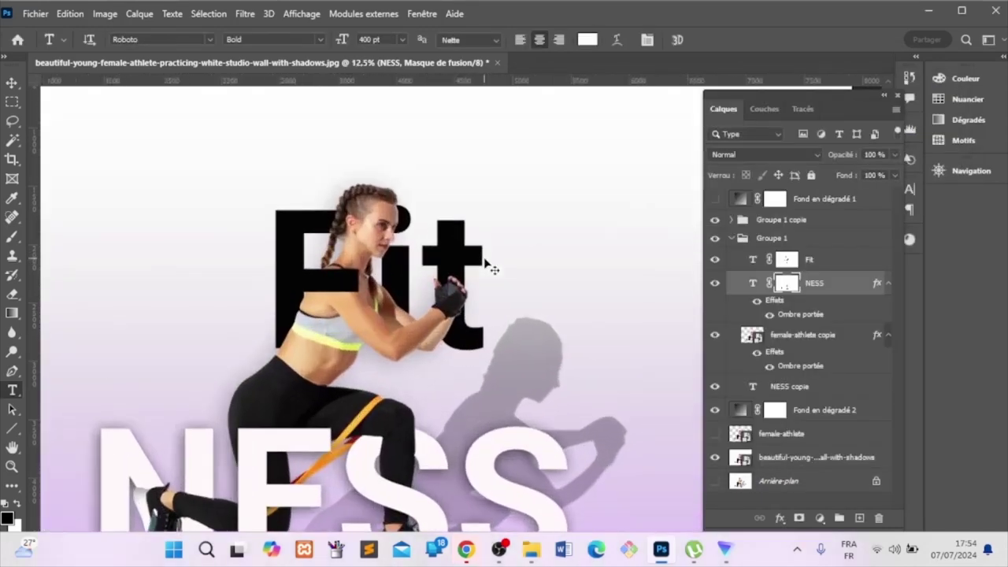
pyautogui.click(971, 170)
pyautogui.moveTo(834, 258); pyautogui.dragTo(854, 257)
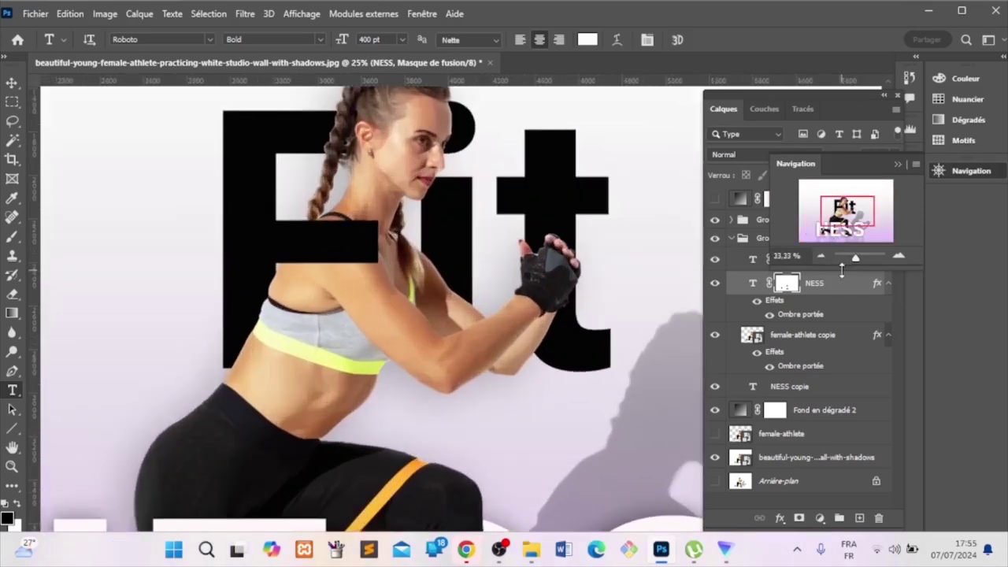
pyautogui.hotkey('ctrl', '-')
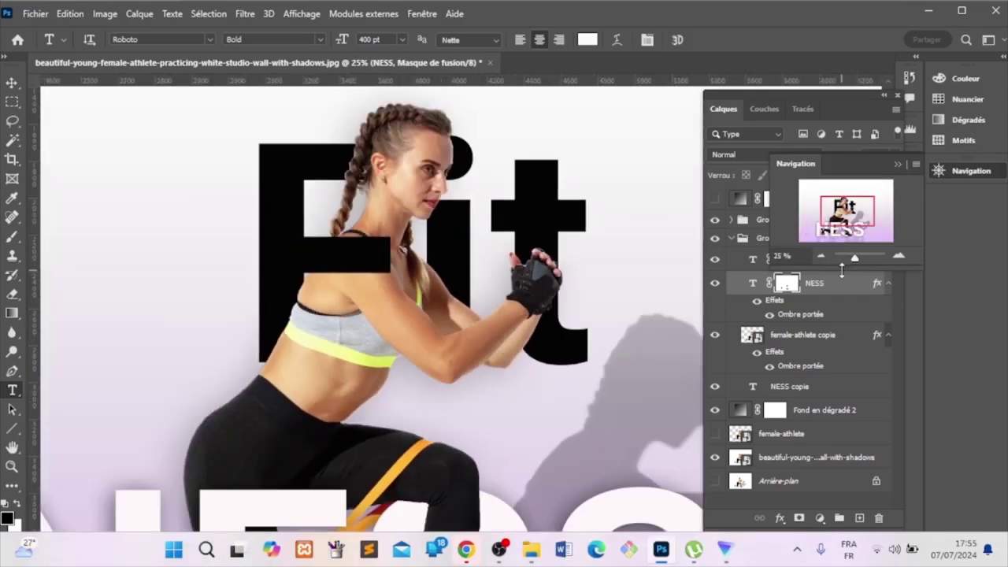
pyautogui.moveTo(838, 217)
pyautogui.mouseDown()
pyautogui.moveTo(893, 256)
pyautogui.moveTo(830, 279)
pyautogui.mouseUp()
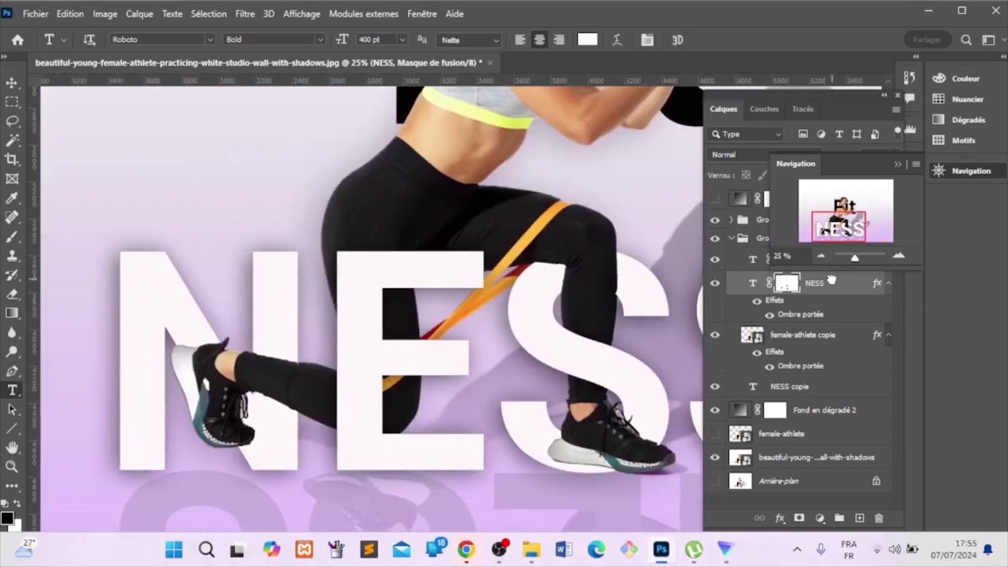
pyautogui.click(883, 98)
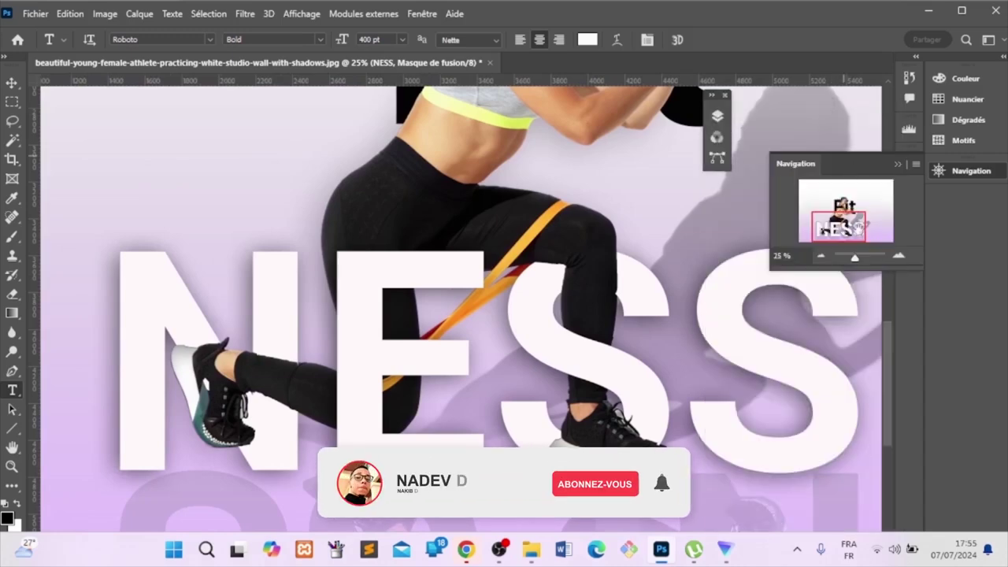
pyautogui.moveTo(857, 227)
pyautogui.mouseDown()
pyautogui.moveTo(864, 244)
pyautogui.moveTo(857, 207)
pyautogui.mouseUp()
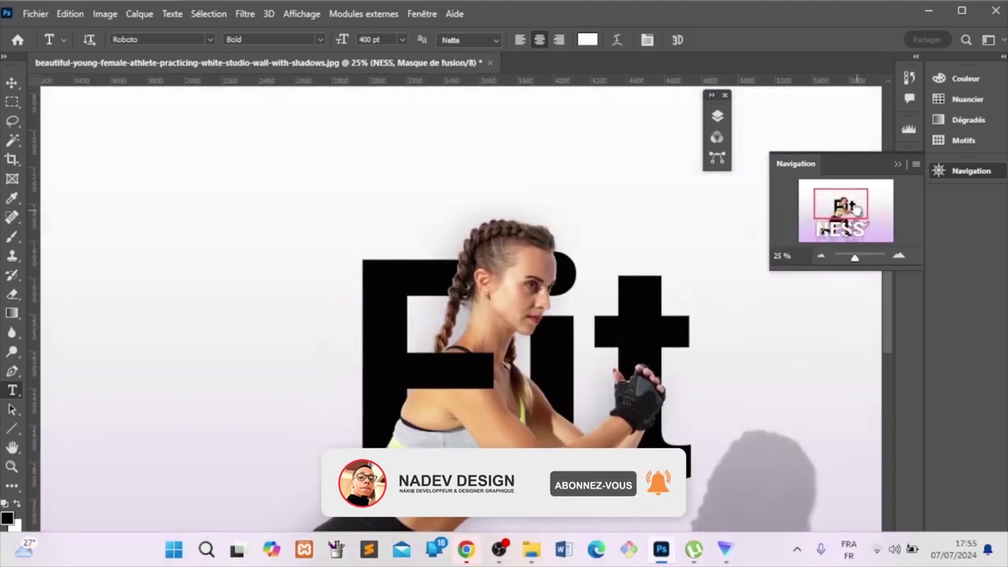